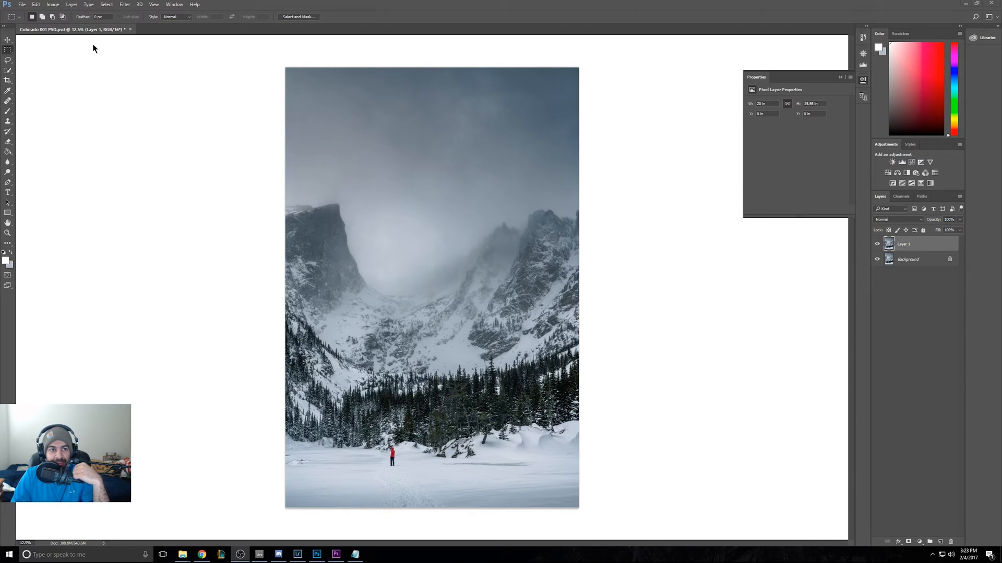
Step: Review the image's width, height and resolution in Image Size, trying a width of 29 inches before restoring 20 inches
click(59, 5)
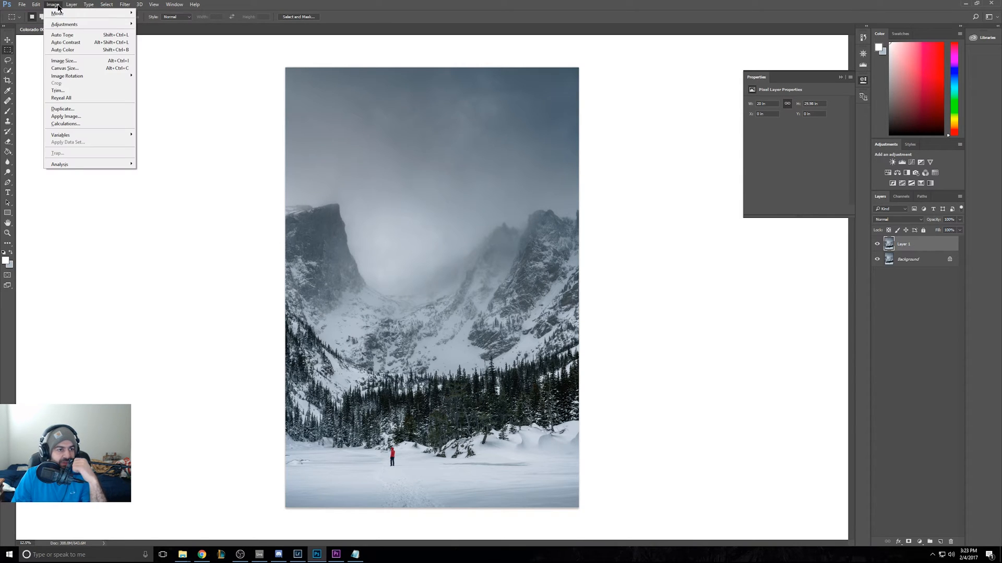
click(66, 61)
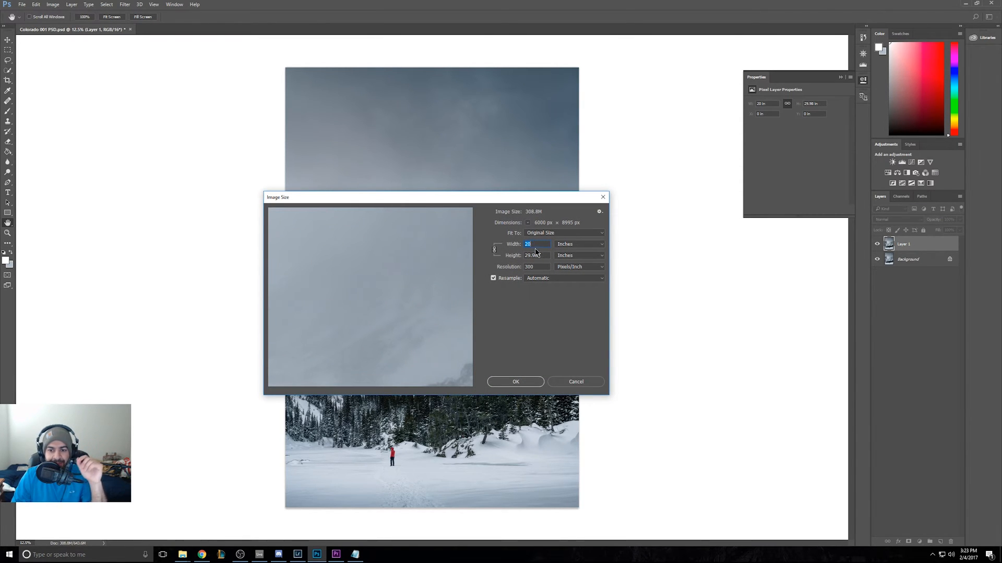
click(538, 265)
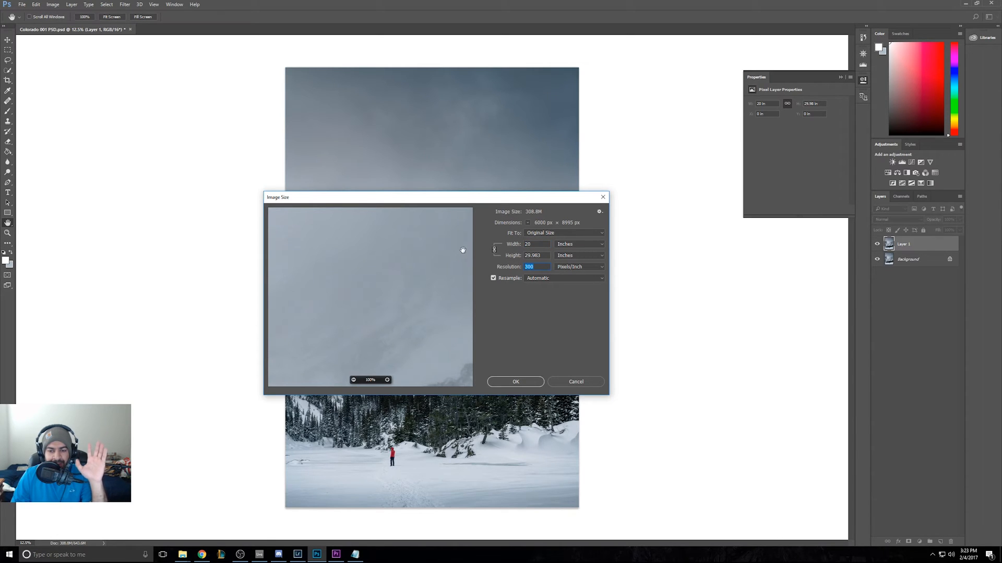
click(539, 244)
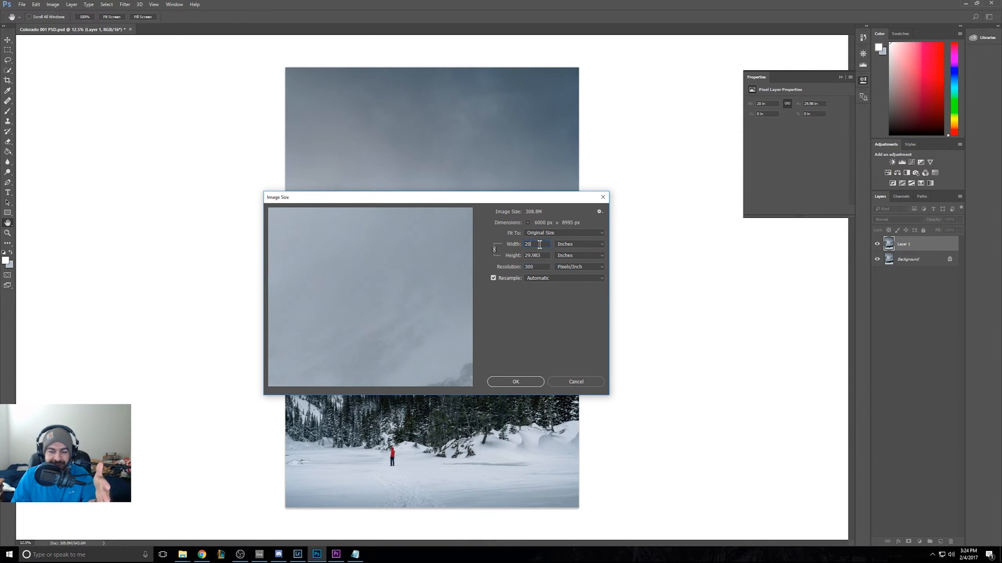
key(BackSpace)
text(9)
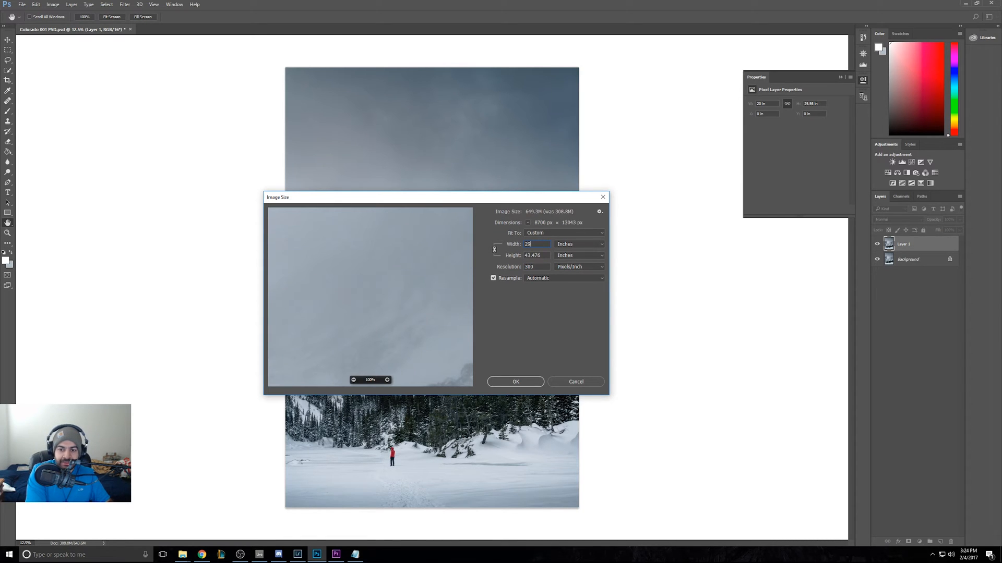
key(BackSpace)
text(0)
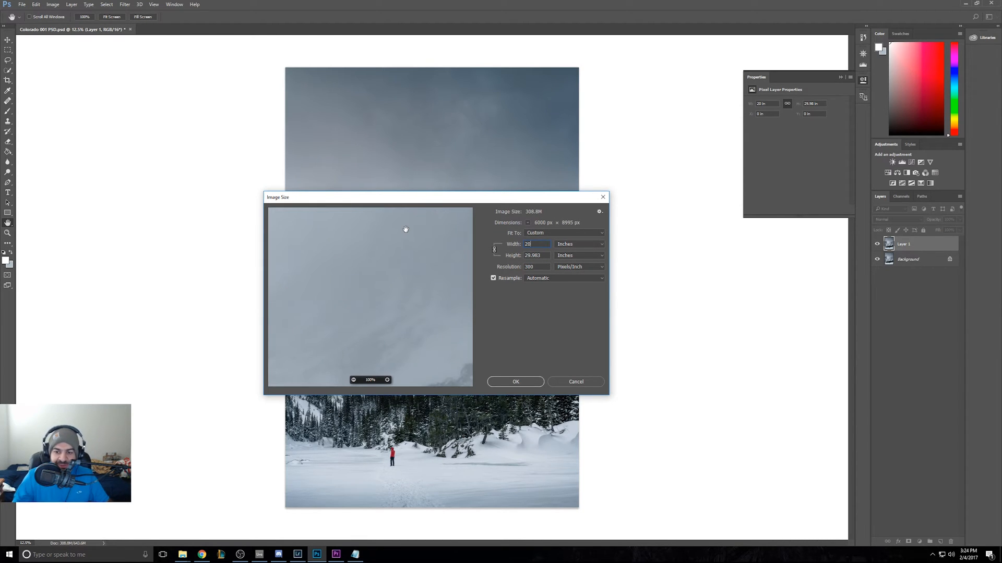
click(543, 256)
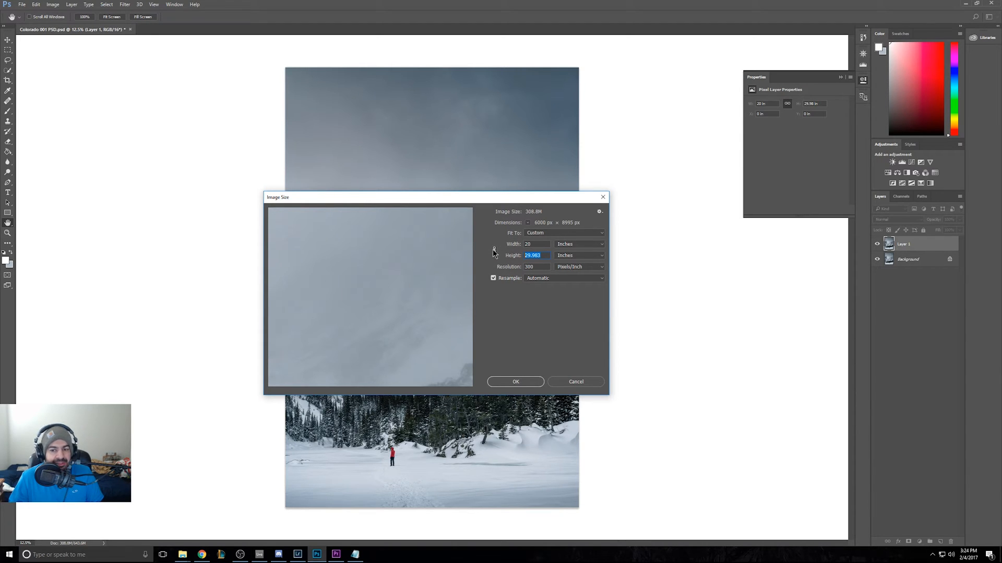
click(494, 252)
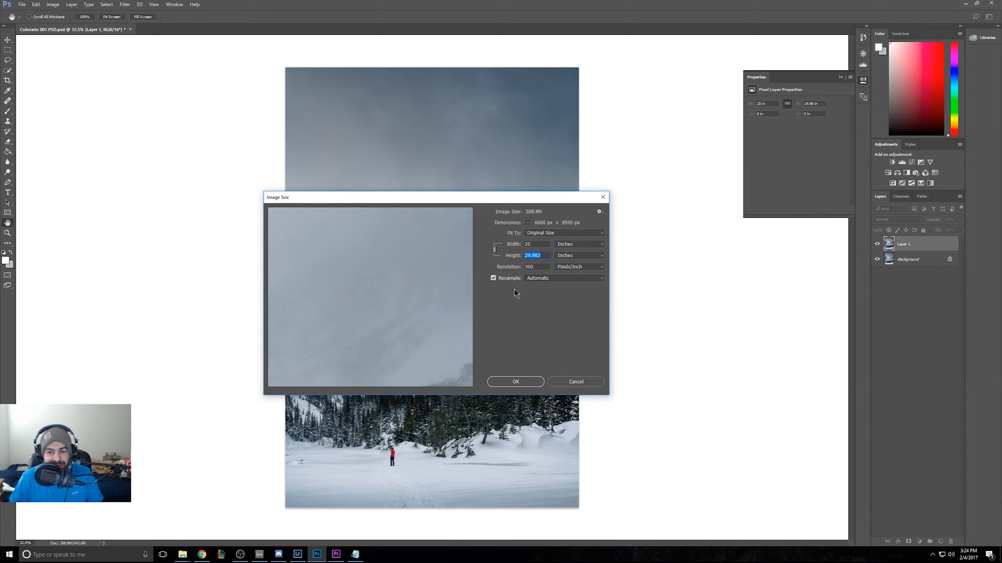
click(514, 381)
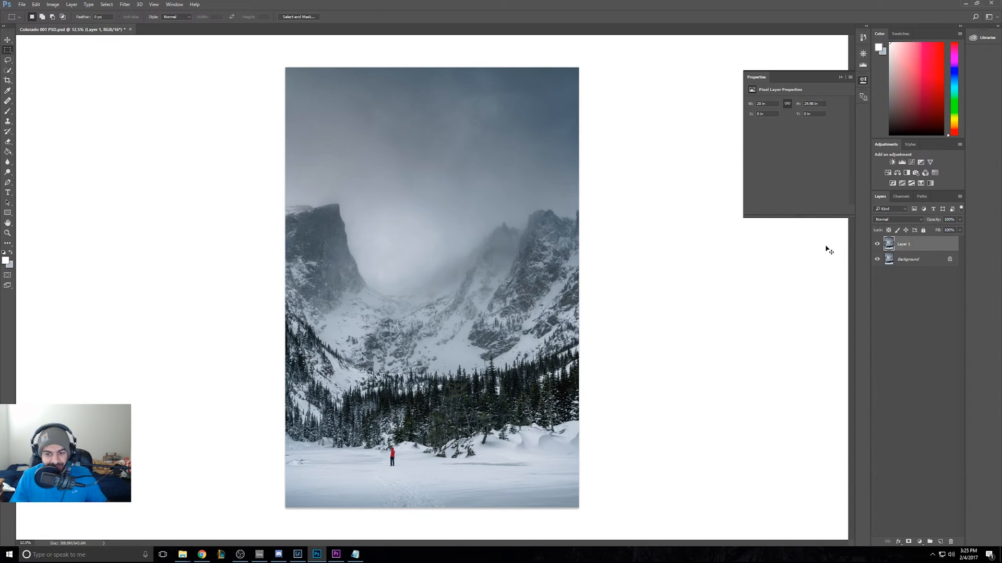
Step: Duplicate Layer 1 and rename the copy "1st Sharpen"
key(ctrl+j)
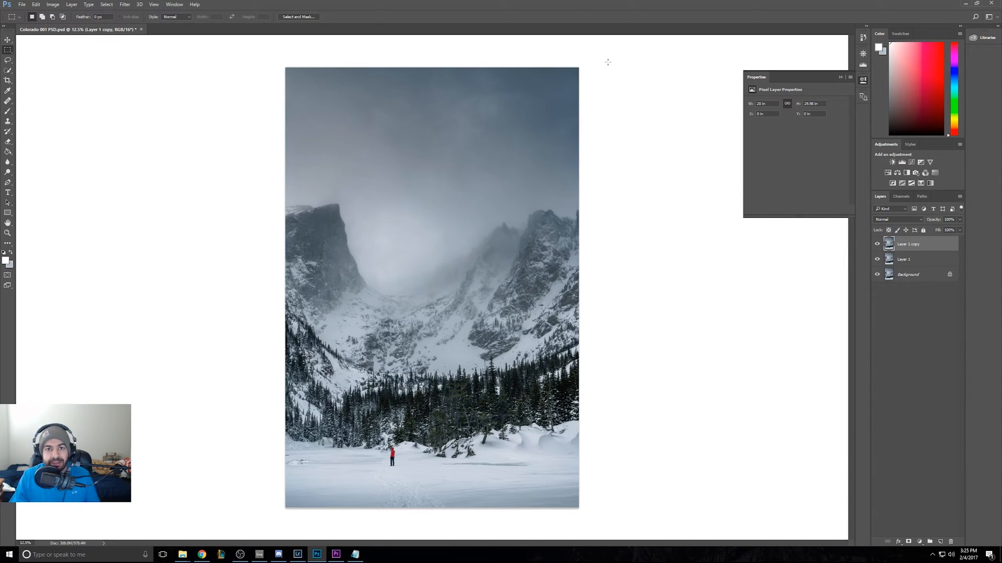
right_click(911, 244)
click(947, 294)
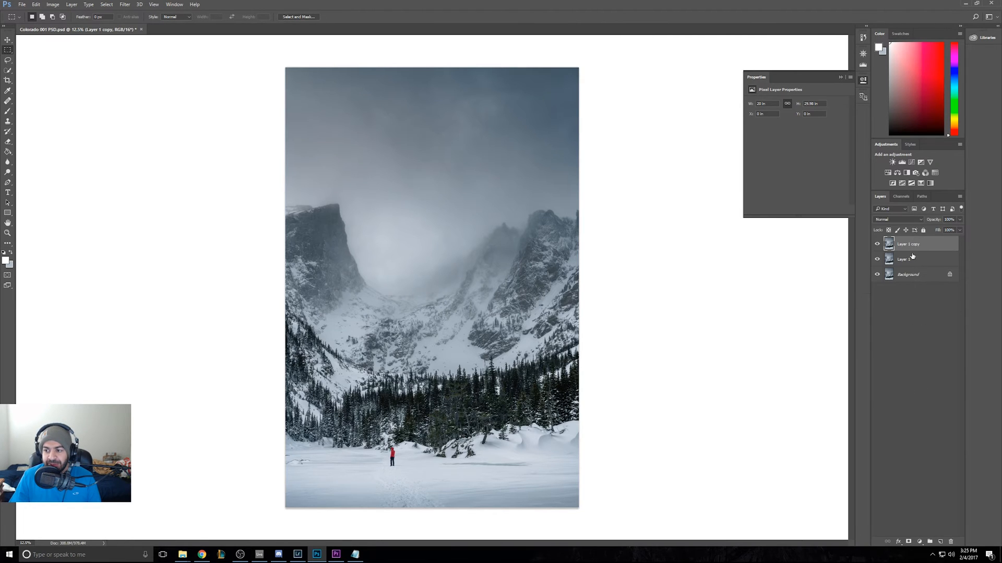
double_click(911, 244)
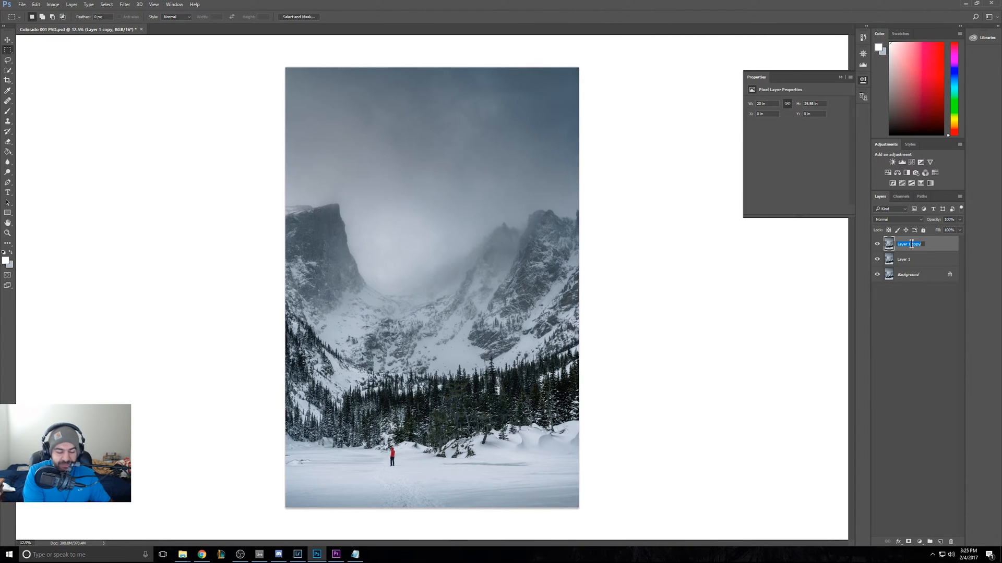
key(BackSpace)
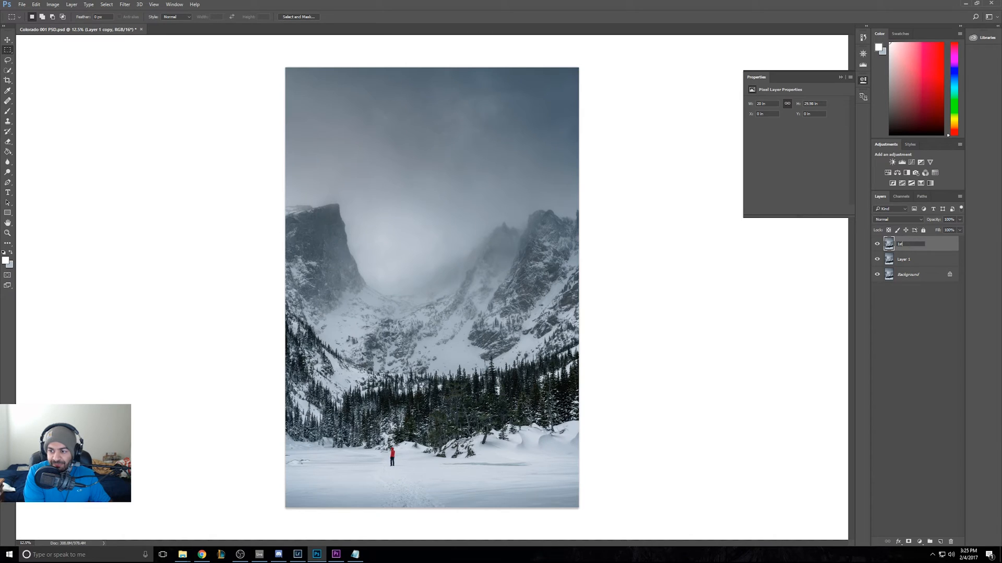
text(1st Sharpen)
key(Return)
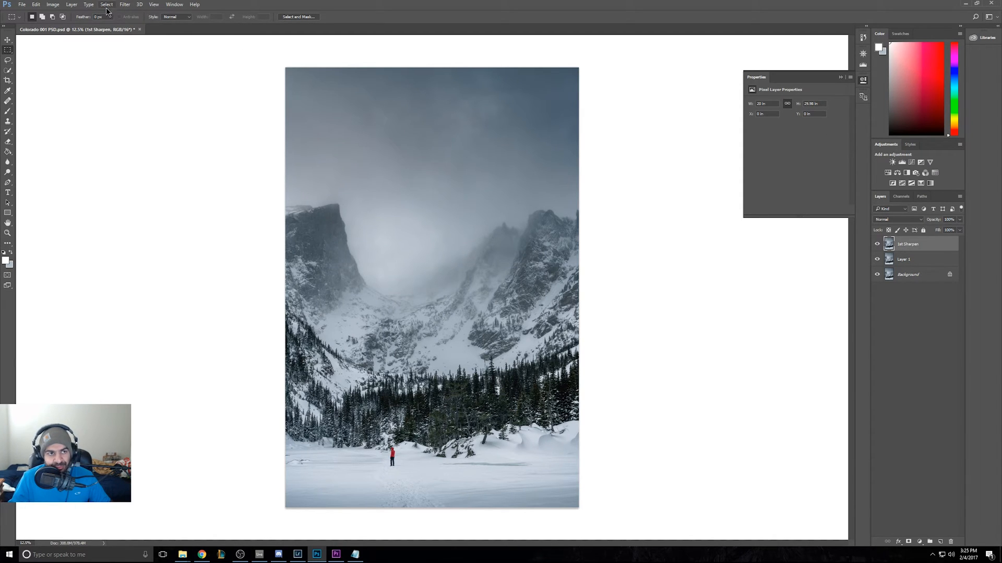
Step: Apply Unsharp Mask to the 1st Sharpen layer with amount 120%, radius 1.0 pixels and threshold 0 levels
click(125, 5)
mouse_move(157, 135)
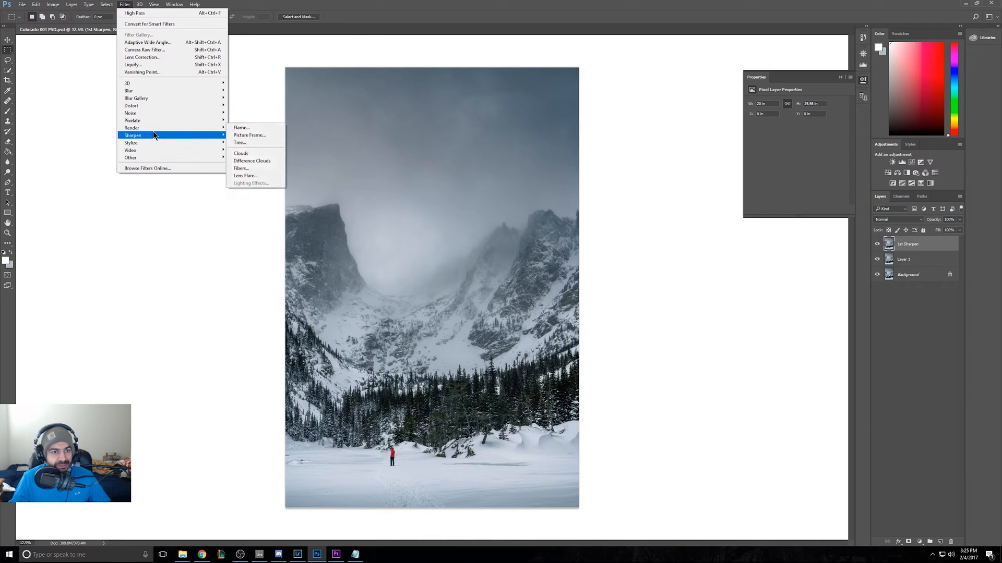
click(254, 172)
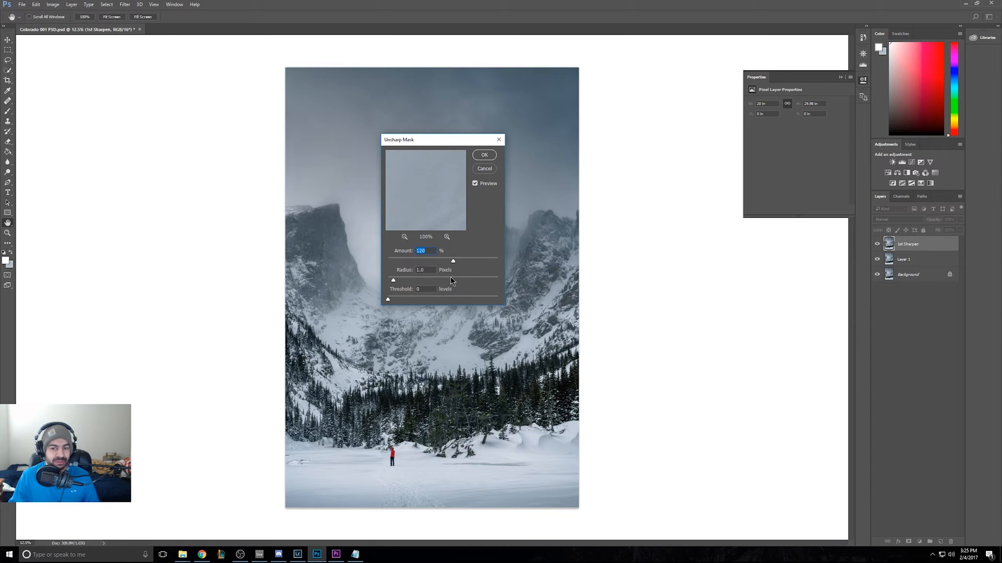
click(489, 155)
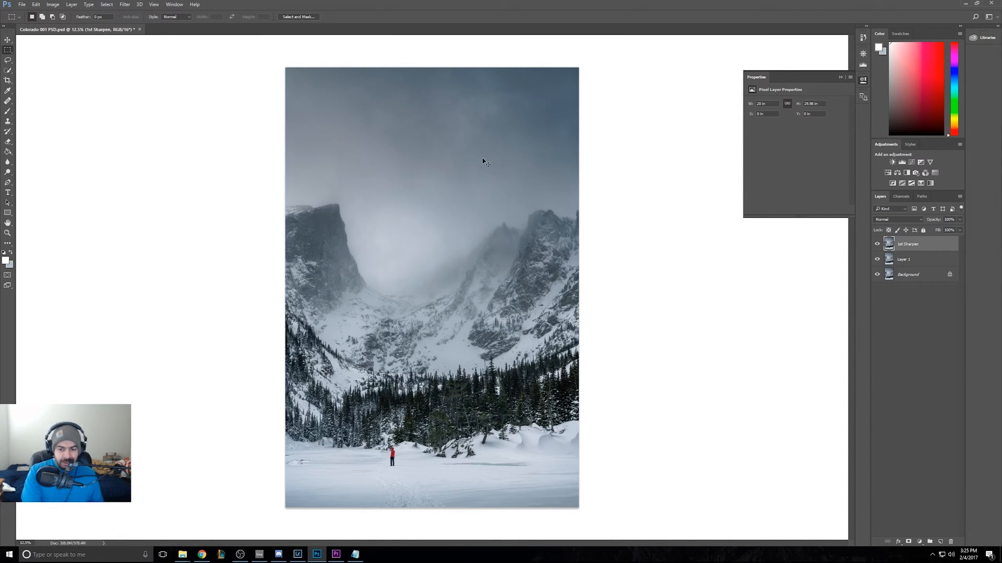
key(ctrl+plus)
key(ctrl+plus)
key(ctrl+plus)
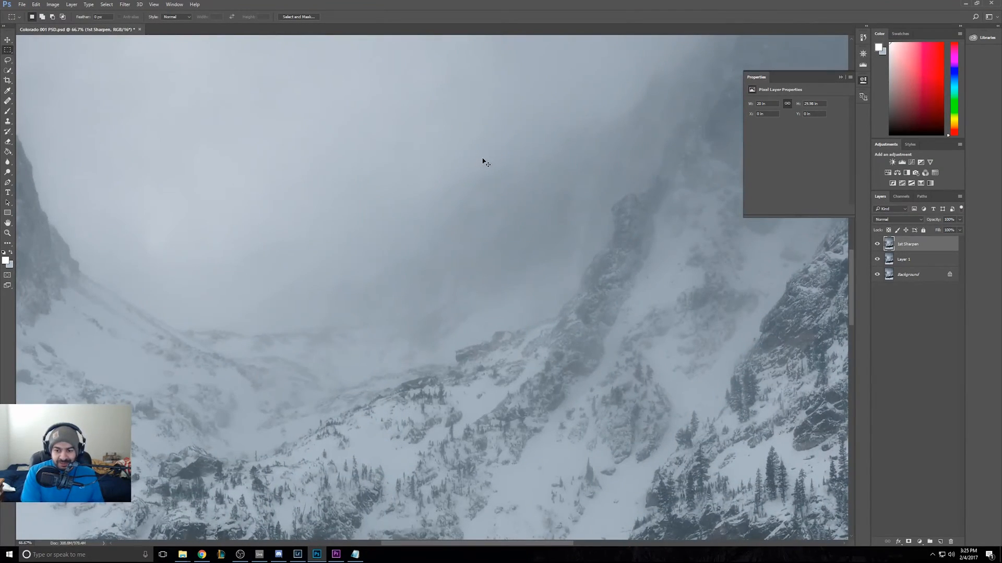
key(ctrl+plus)
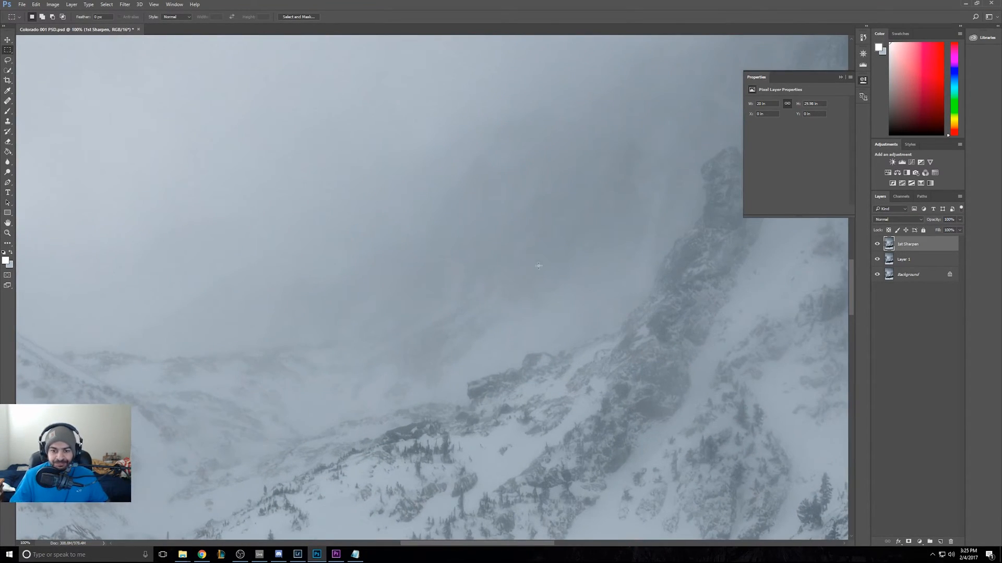
key(v)
drag(486, 253, 287, 203)
drag(444, 209, 411, 248)
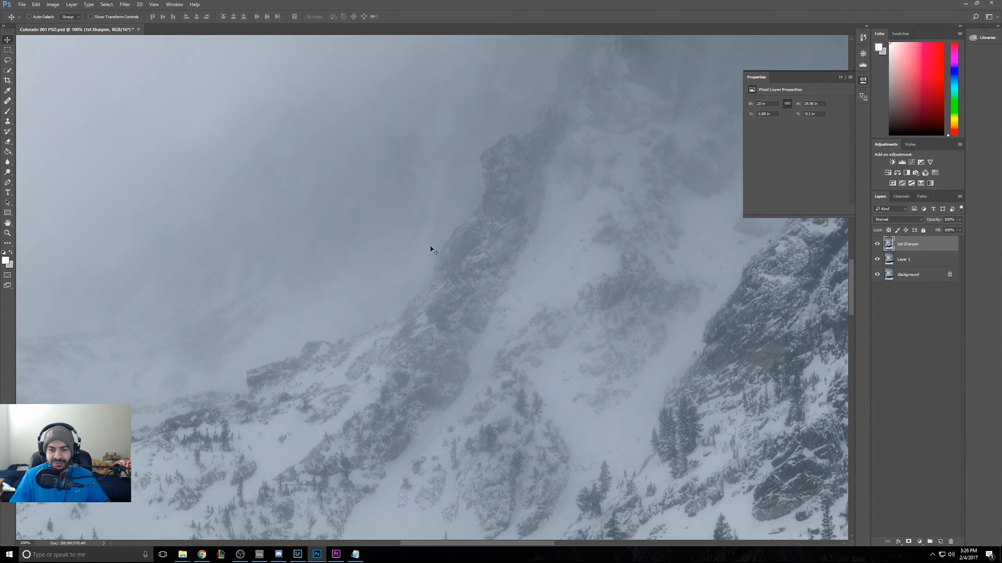
click(875, 244)
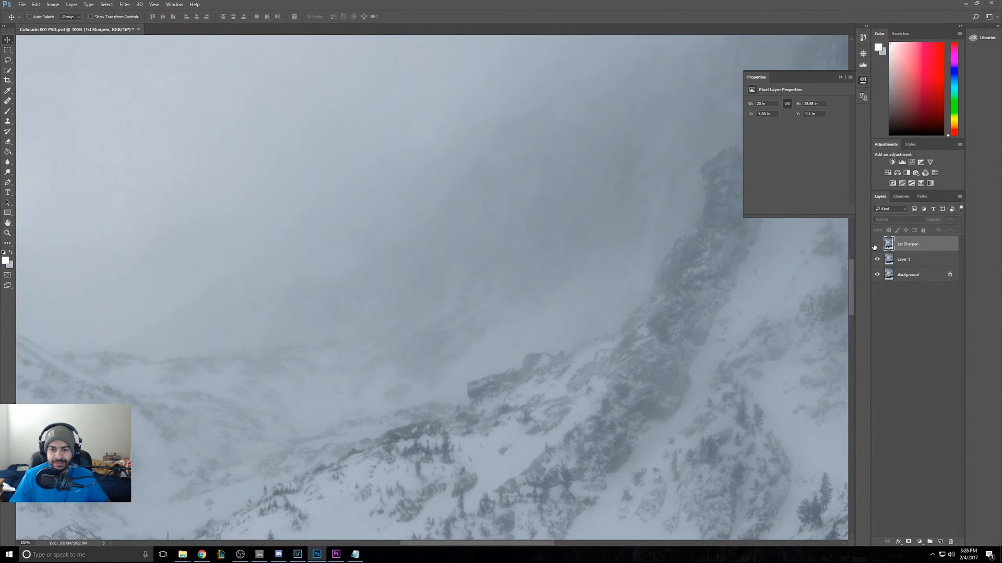
drag(738, 324, 550, 269)
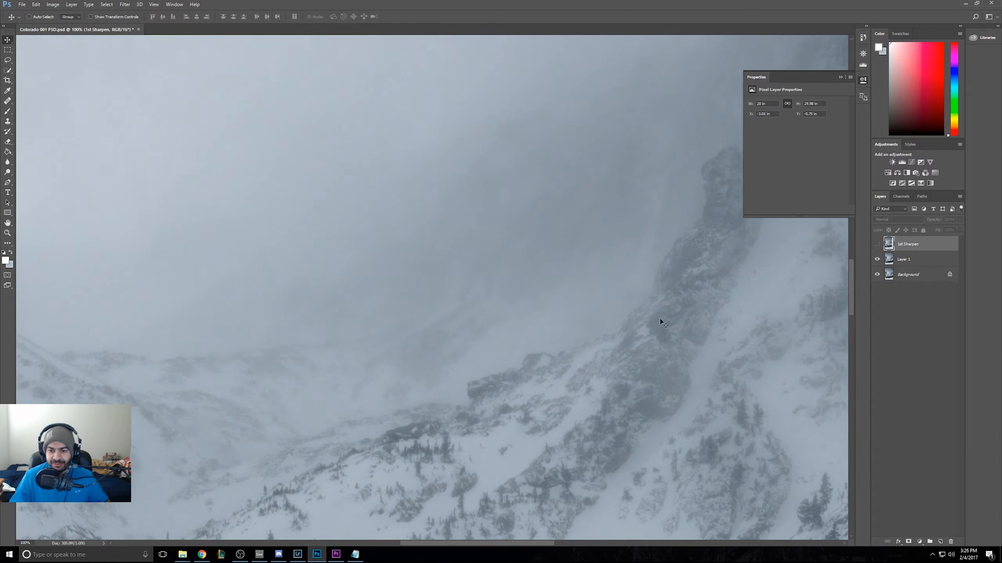
key(ctrl+z)
click(877, 245)
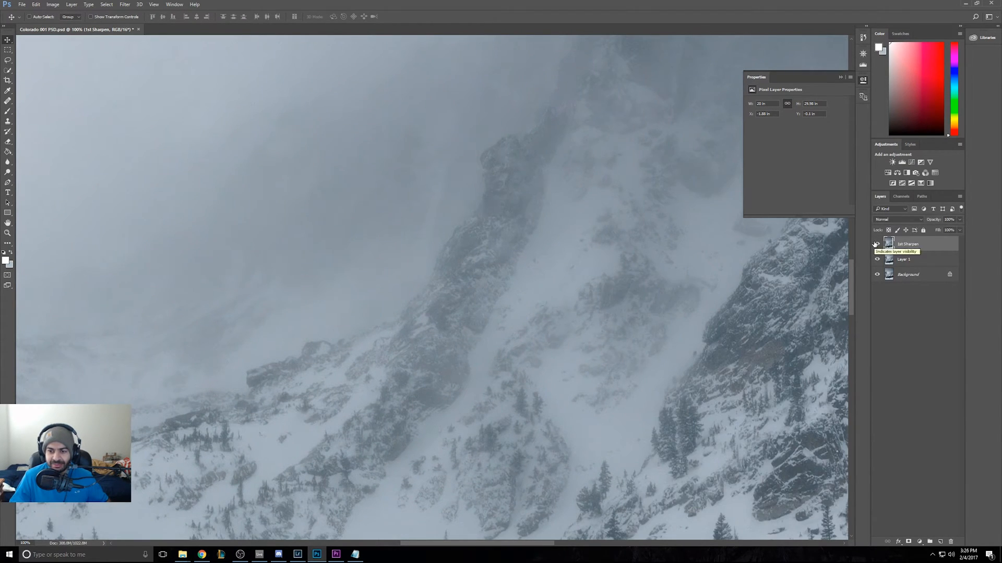
click(876, 244)
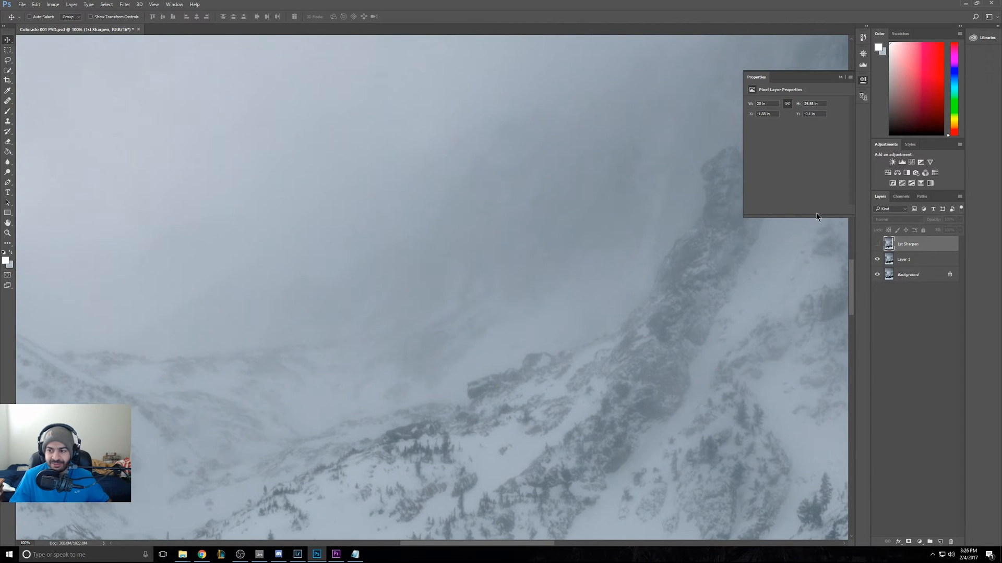
Step: Compare the mountain scene with the 1st Sharpen layer hidden and shown at 33.3% zoom
key(ctrl+minus)
key(ctrl+minus)
key(ctrl+minus)
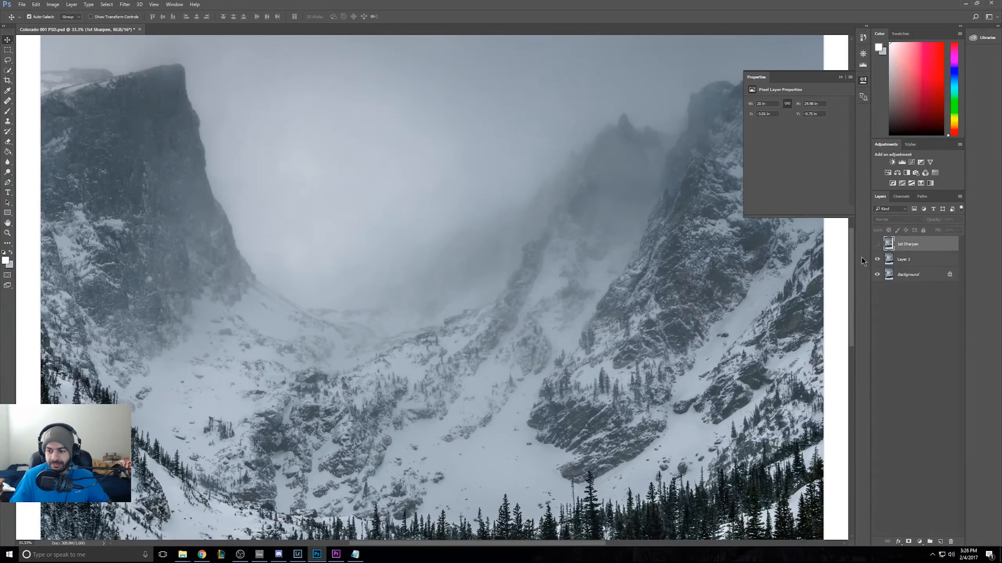
click(877, 244)
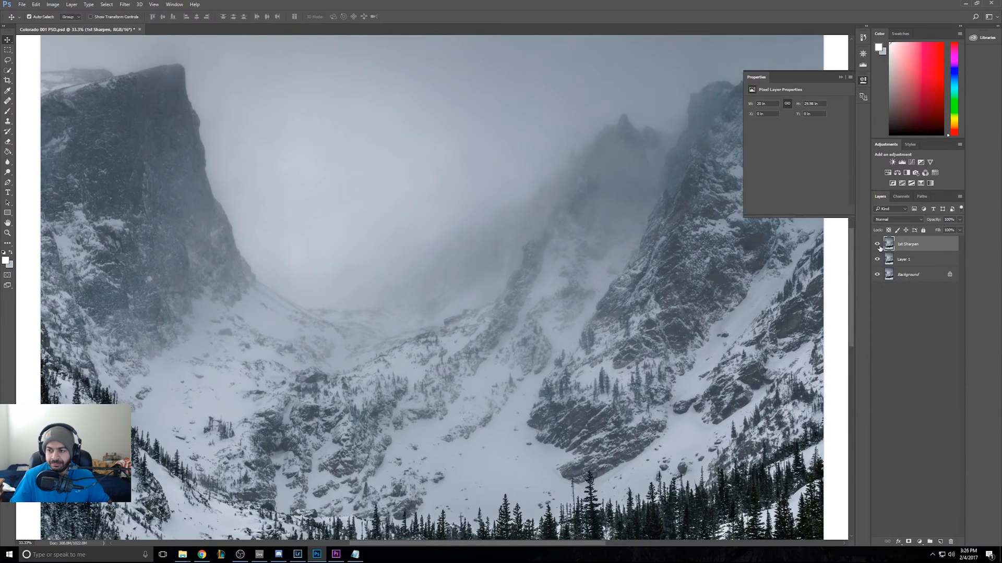
click(876, 244)
click(876, 245)
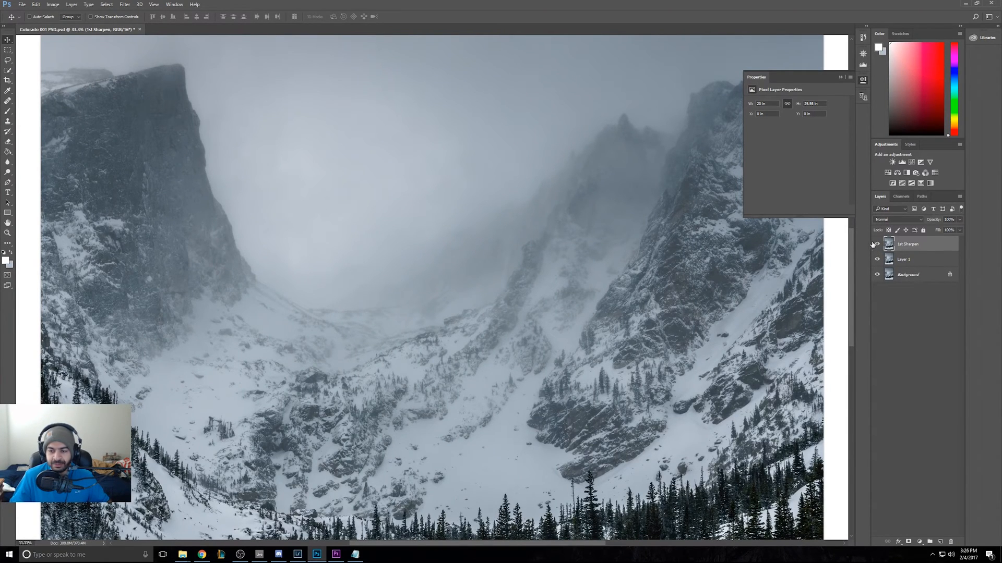
Step: Open the Navigator and use it to bring the snowy rock slope into view at 100%
key(ctrl+plus)
key(ctrl+plus)
key(ctrl+plus)
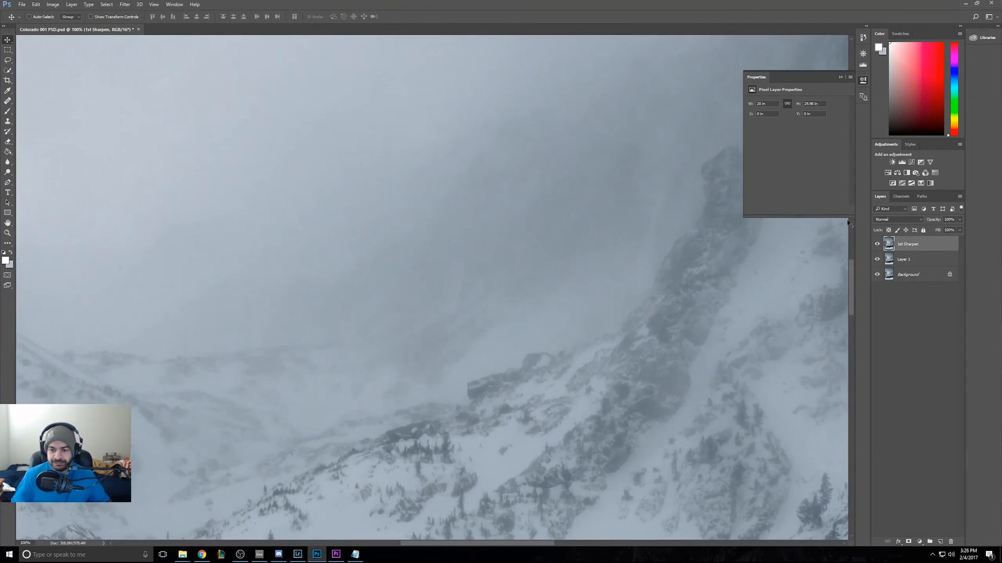
click(176, 5)
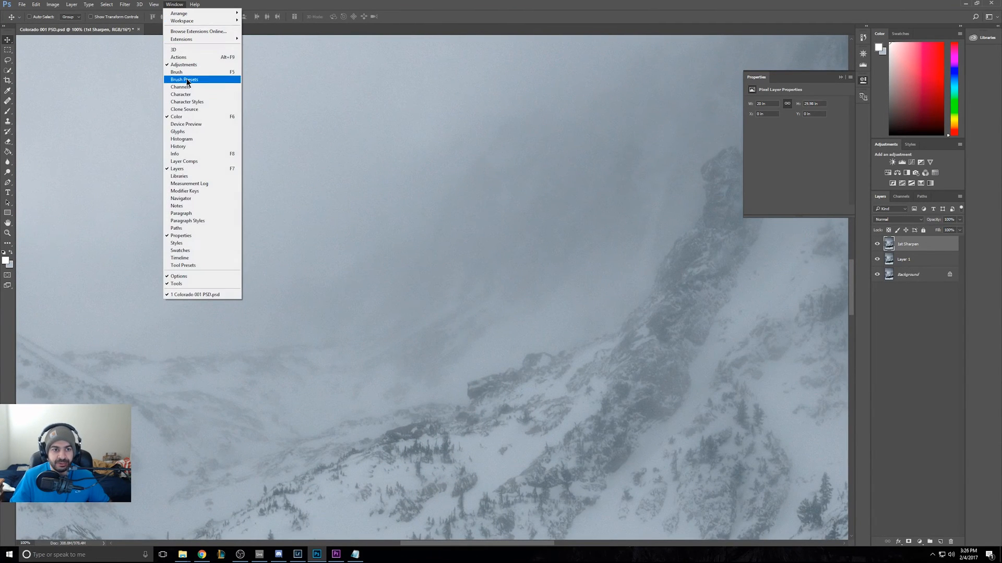
click(187, 199)
drag(809, 76, 818, 80)
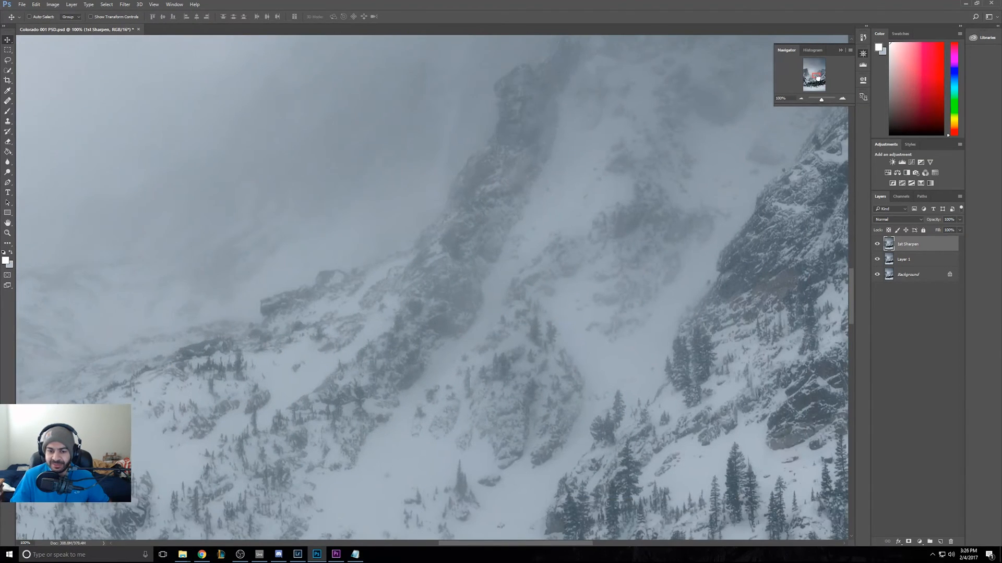
Step: Compare the rock slope's detail at 100% with the 1st Sharpen layer hidden and shown
click(876, 245)
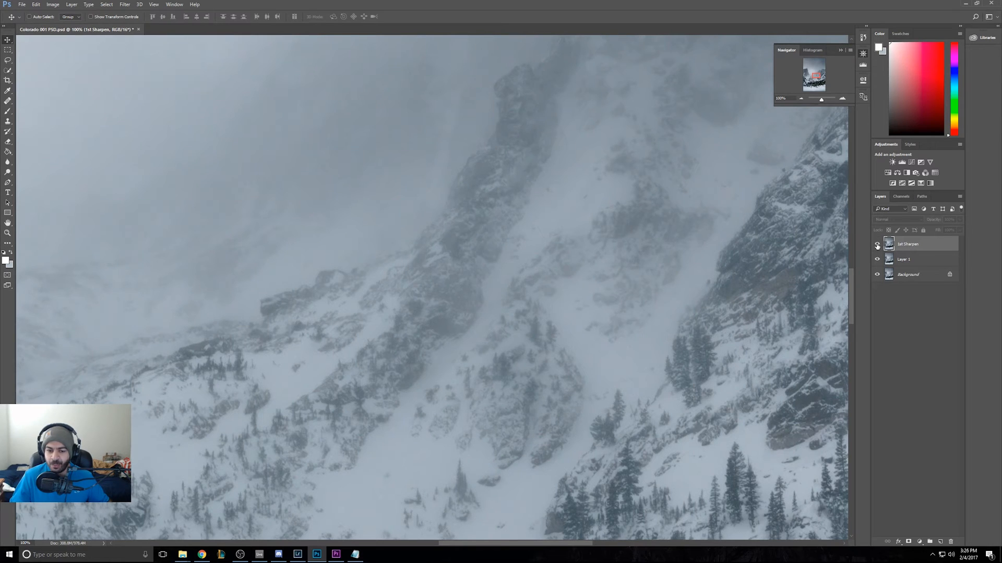
click(877, 245)
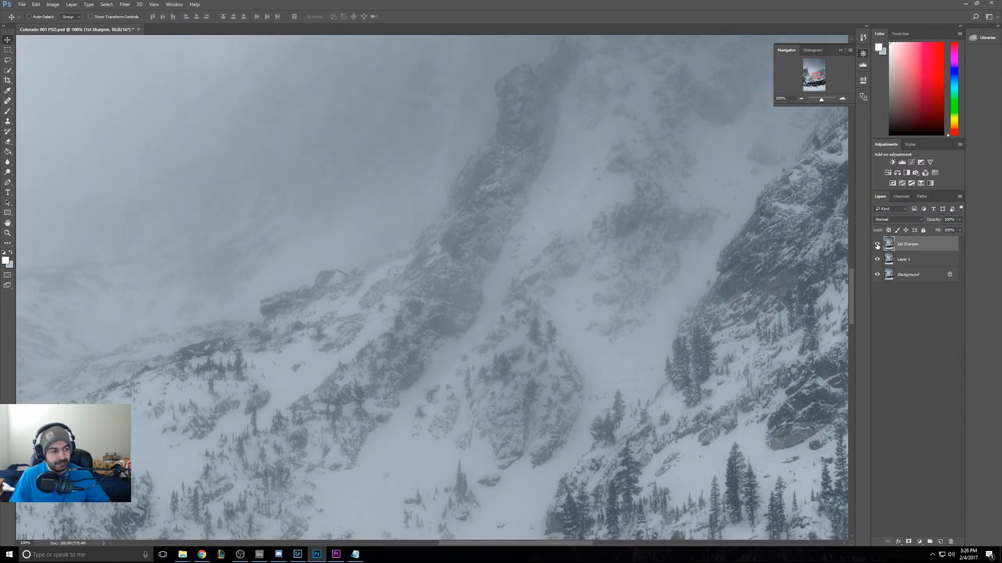
click(877, 245)
click(877, 245)
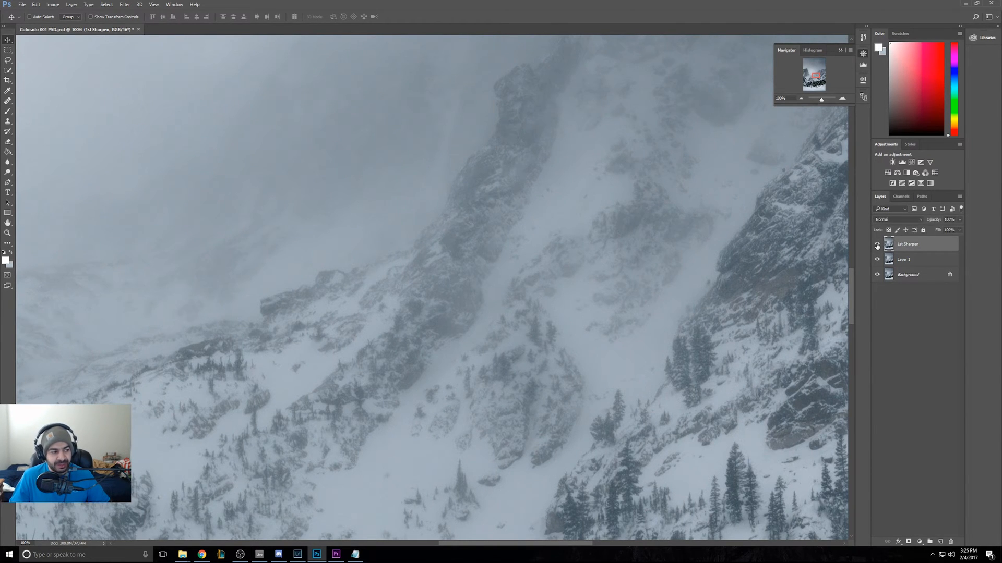
key(ctrl+minus)
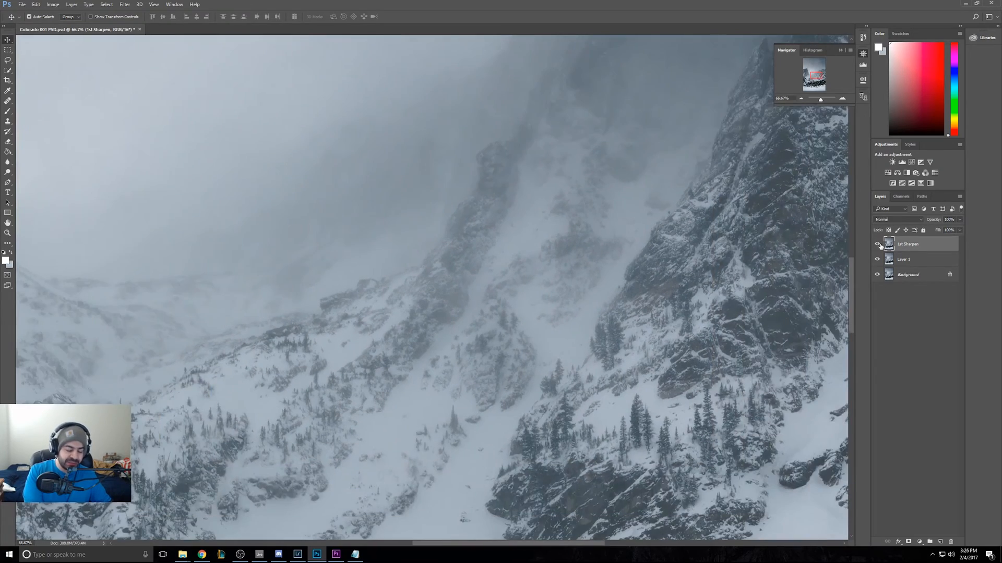
key(ctrl+minus)
key(ctrl+minus)
key(ctrl+minus)
key(ctrl+minus)
key(ctrl+minus)
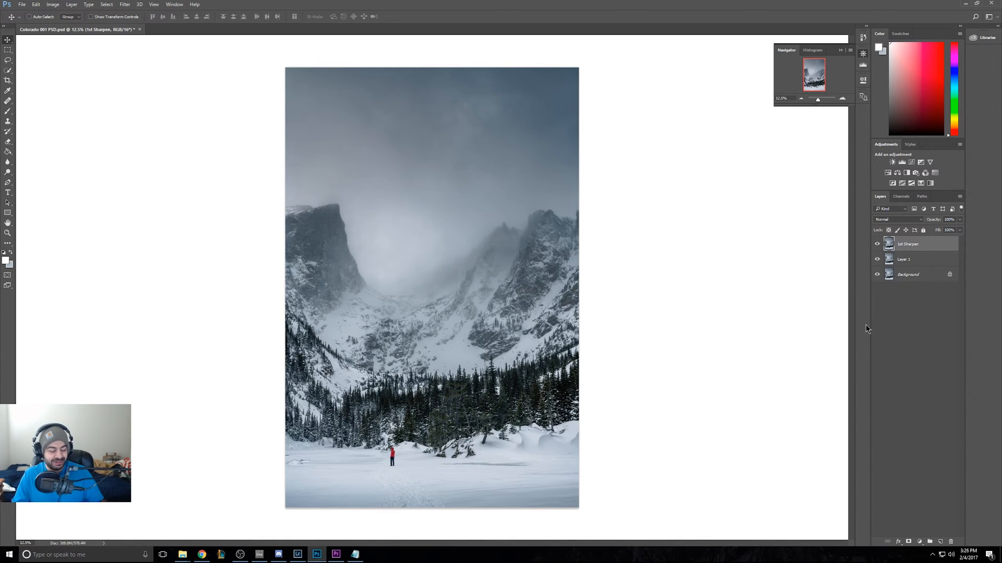
Step: Duplicate the 1st Sharpen layer and rename the copy 2nd Sharpen
key(ctrl+j)
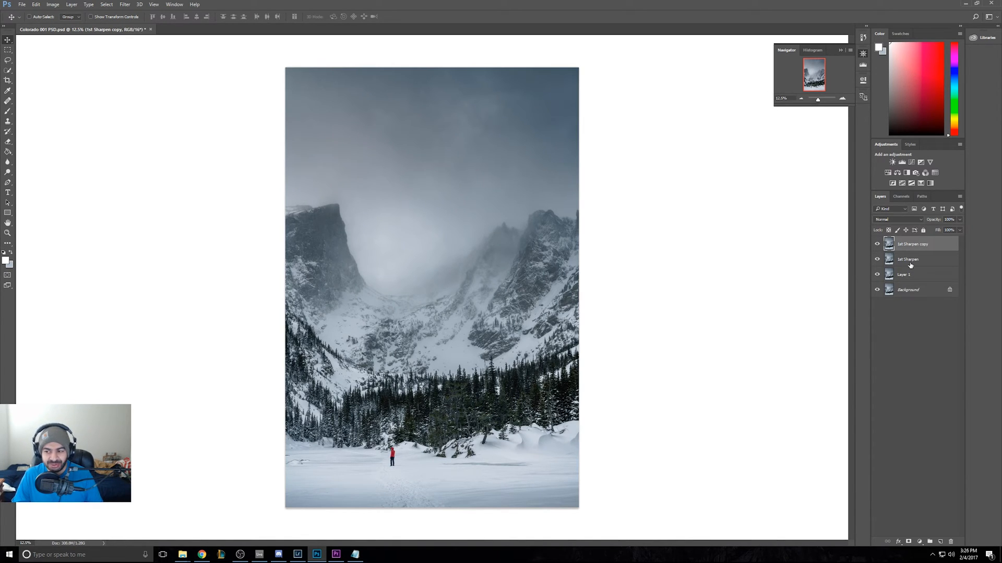
right_click(920, 246)
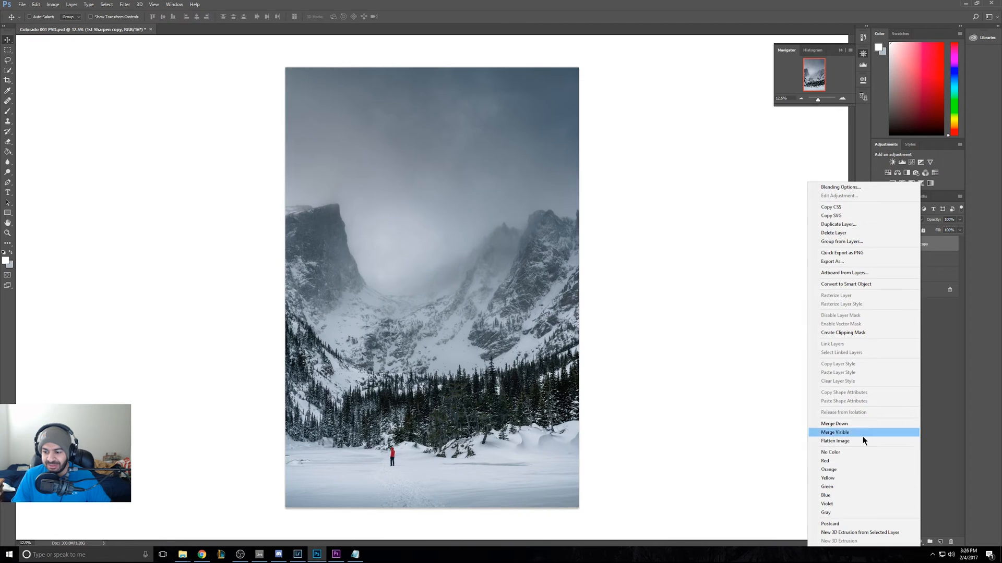
click(942, 386)
double_click(911, 244)
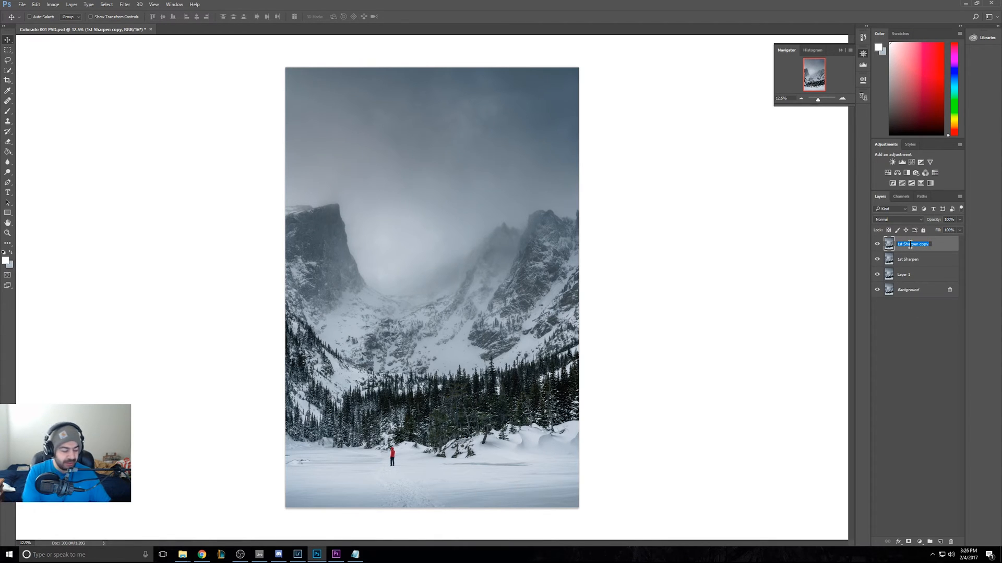
text(2nd S)
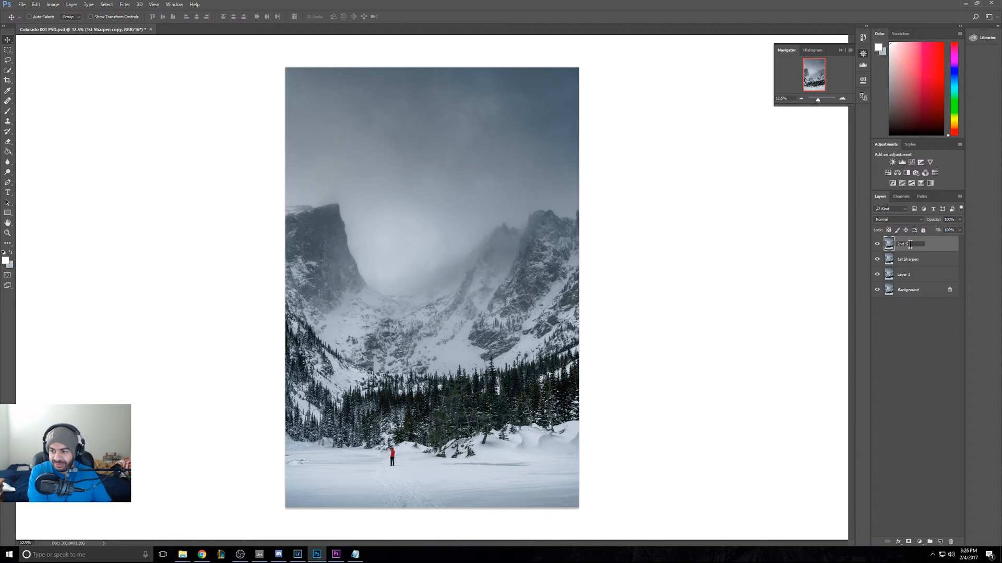
text(harpen)
key(Return)
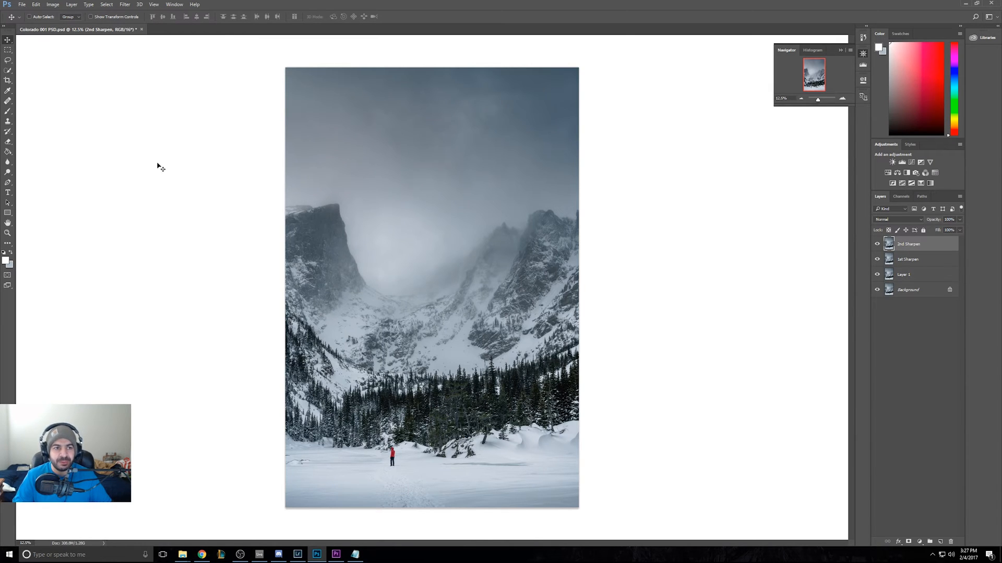
Step: Apply a High Pass filter with a 2.5-pixel radius to the 2nd Sharpen layer and set its blend mode to Overlay
click(125, 4)
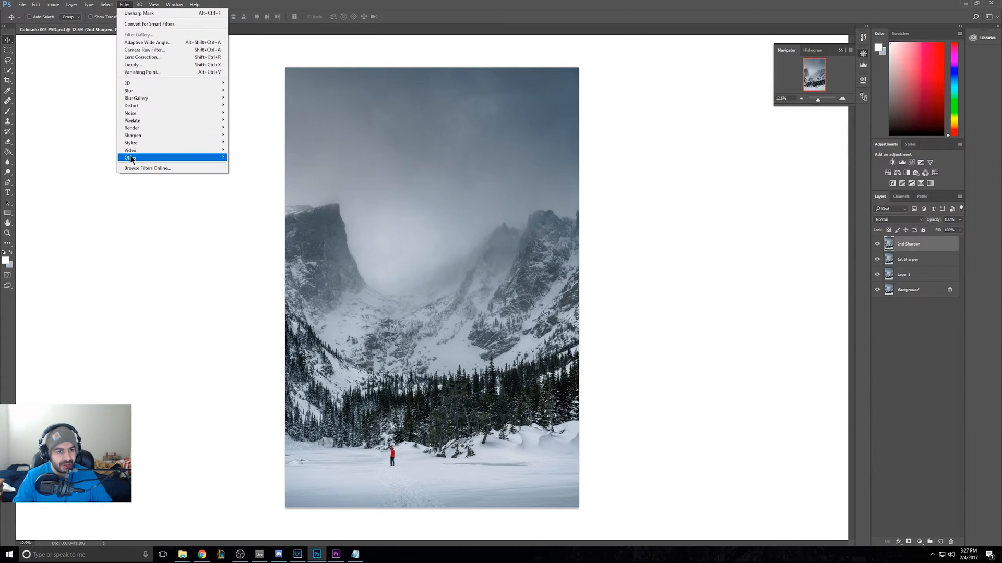
mouse_move(131, 160)
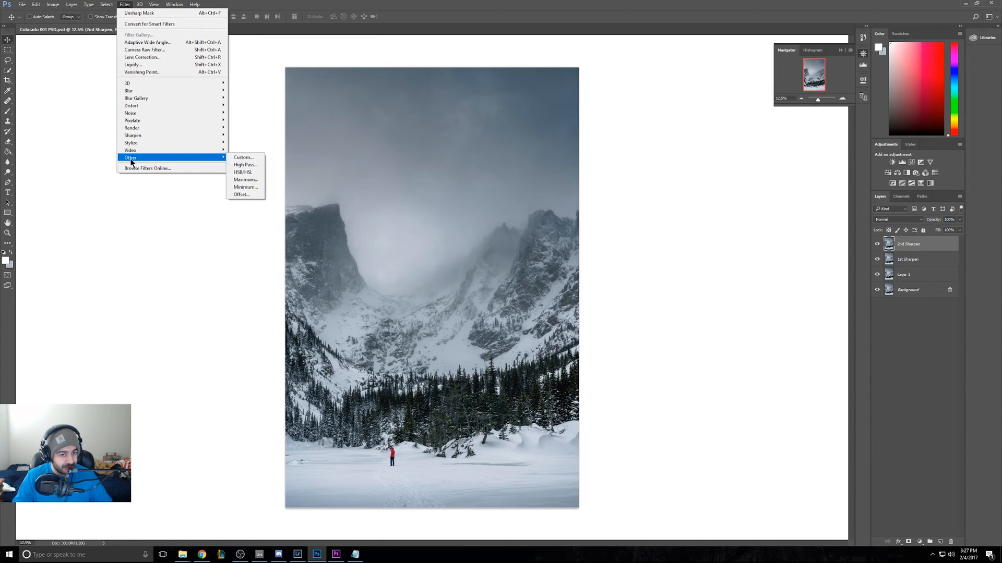
click(241, 165)
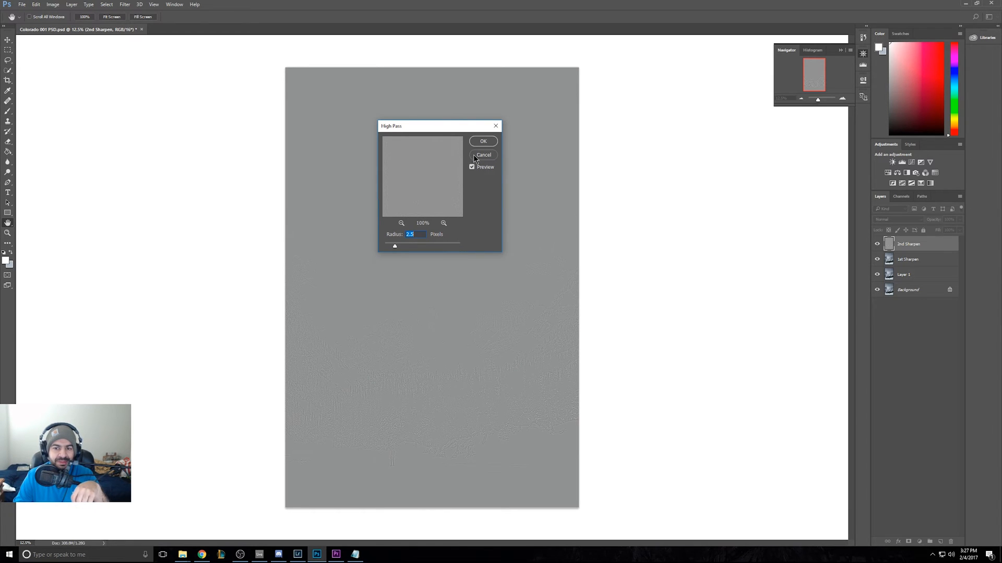
click(490, 144)
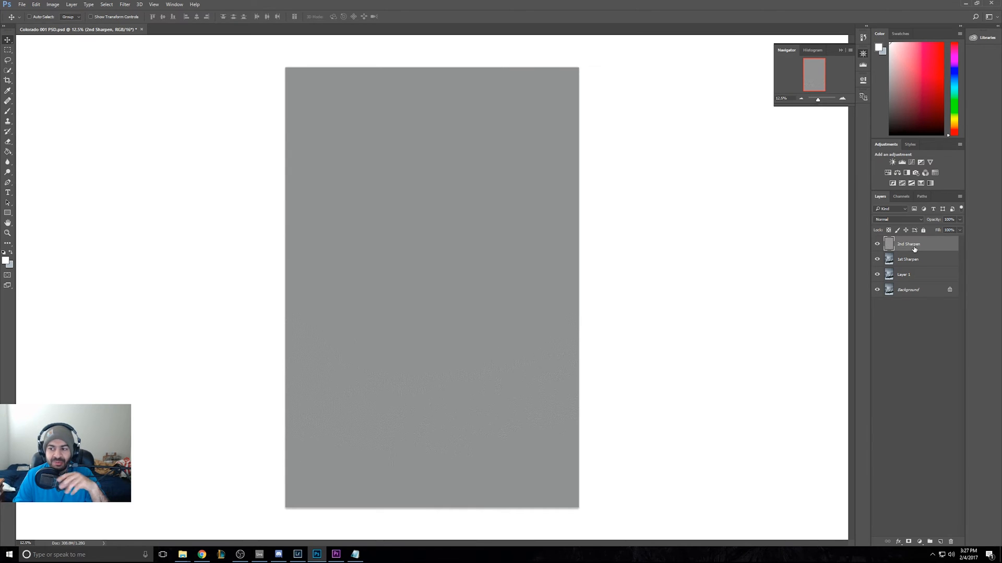
click(906, 221)
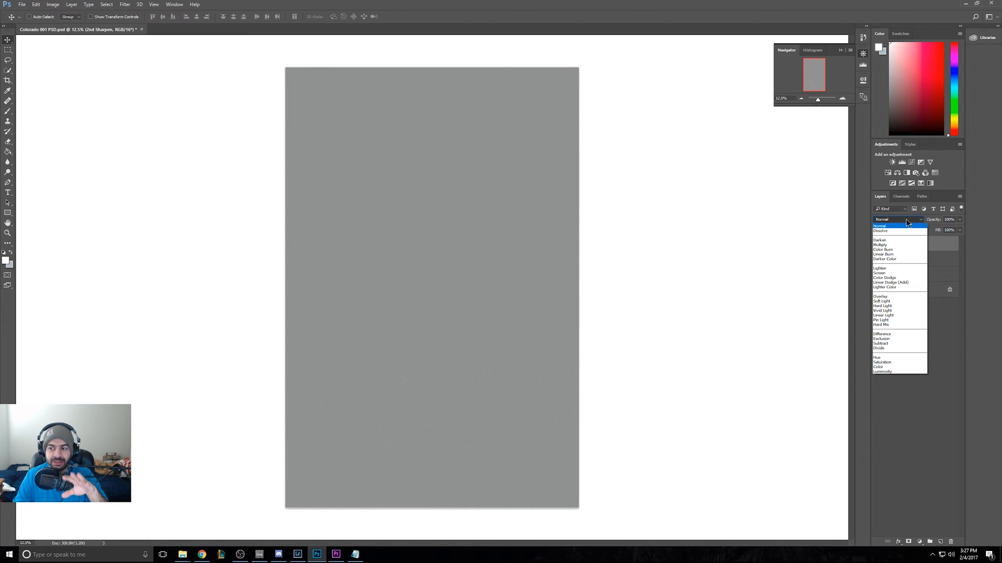
click(891, 296)
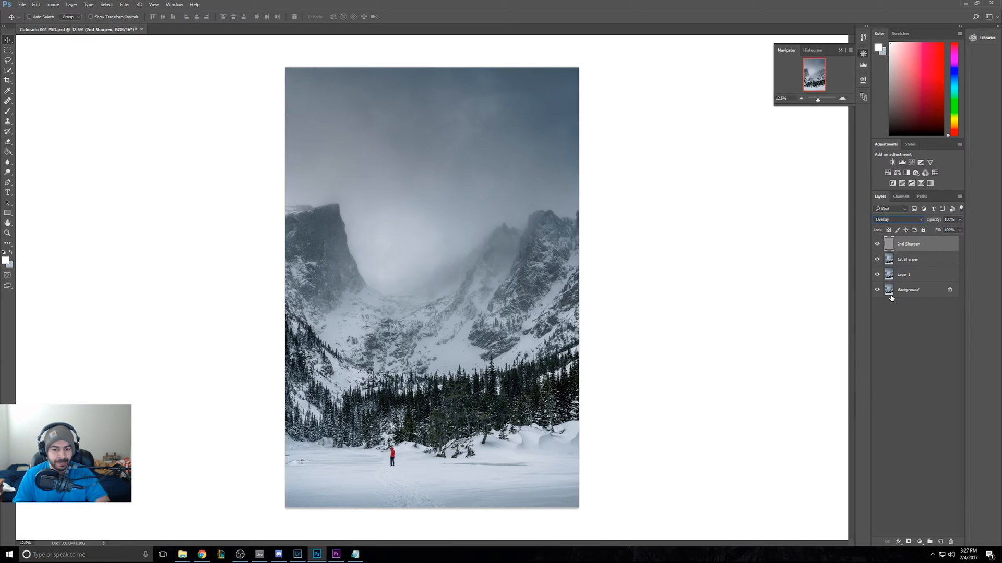
Step: Examine the misty sky between the mountains up close with the Overlay sharpening applied
key(ctrl+plus)
key(ctrl+plus)
key(ctrl+plus)
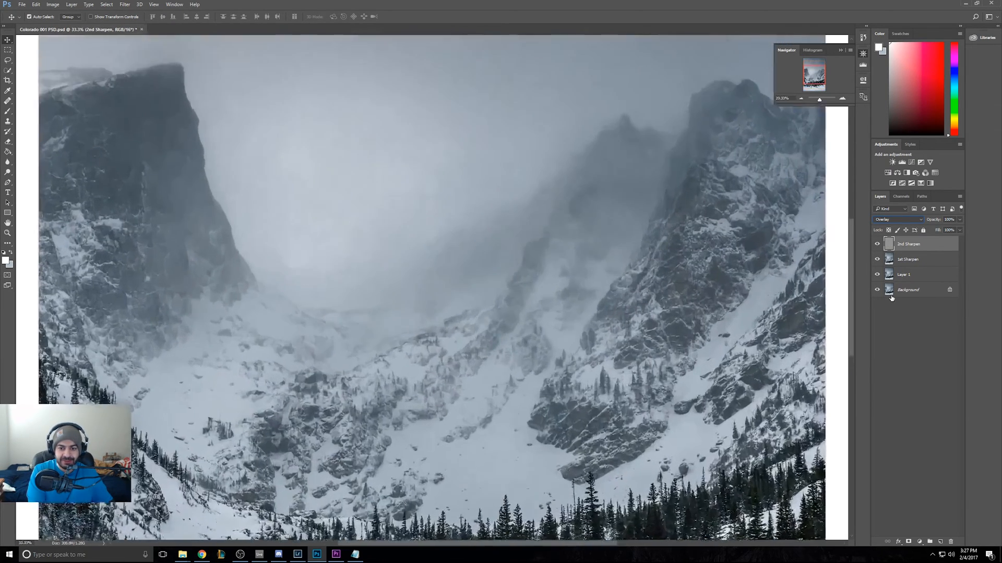
key(ctrl+plus)
key(ctrl+plus)
key(ctrl+plus)
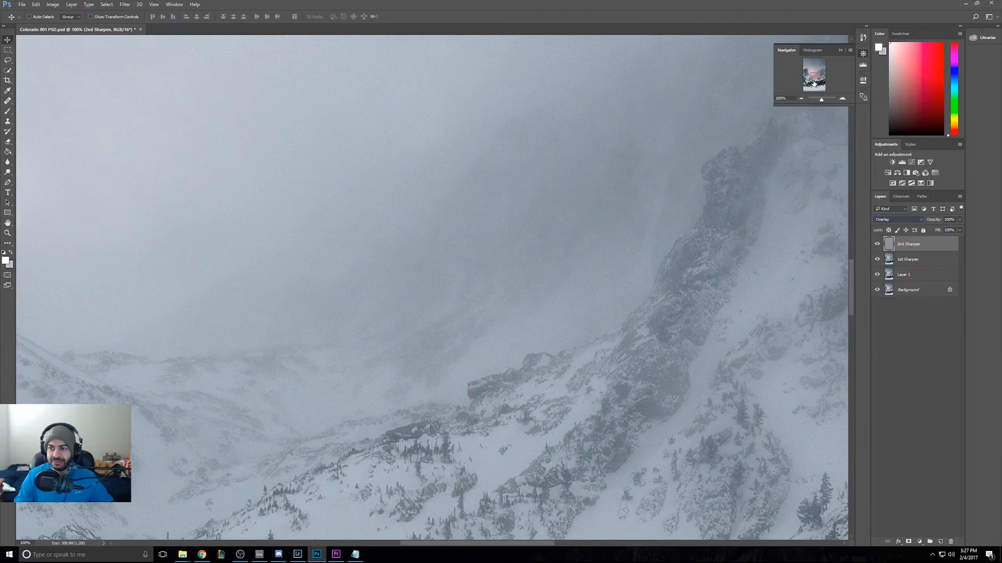
drag(814, 82, 815, 70)
key(ctrl+plus)
key(ctrl+plus)
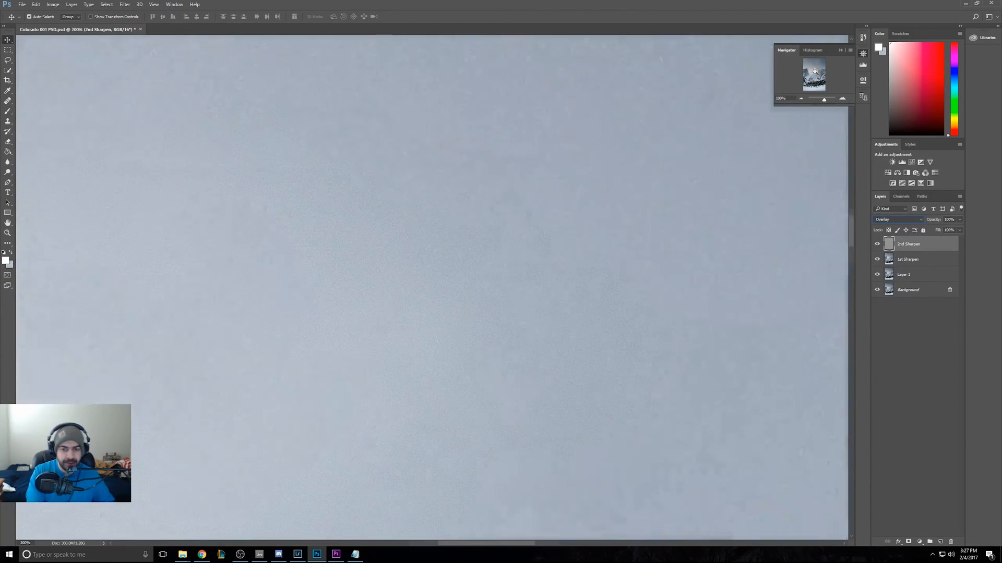
Step: Compare the snowy rock face at 100% with the 2nd Sharpen layer hidden and shown
key(ctrl+minus)
key(ctrl+minus)
key(ctrl+minus)
key(ctrl+minus)
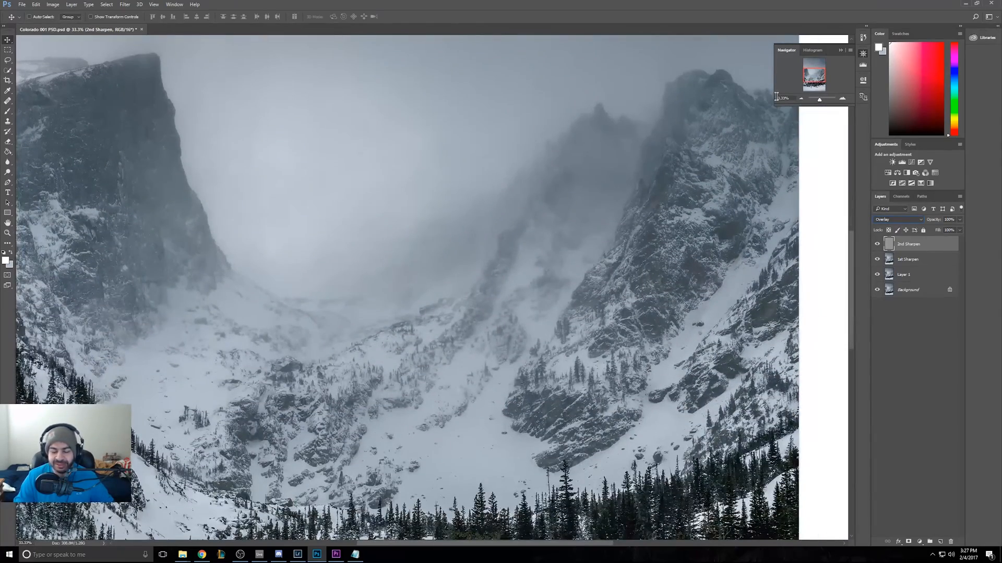
key(ctrl+1)
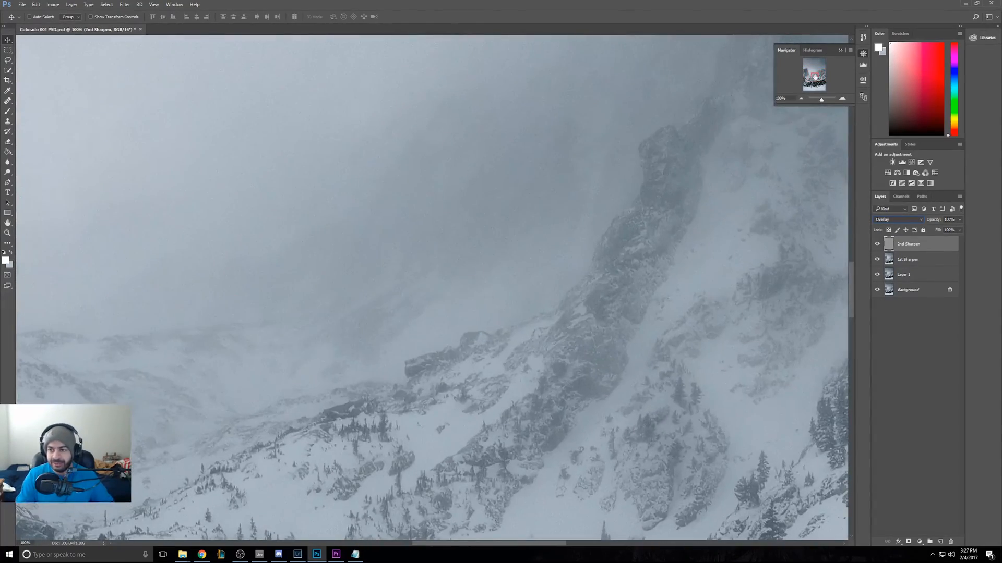
drag(814, 76, 821, 76)
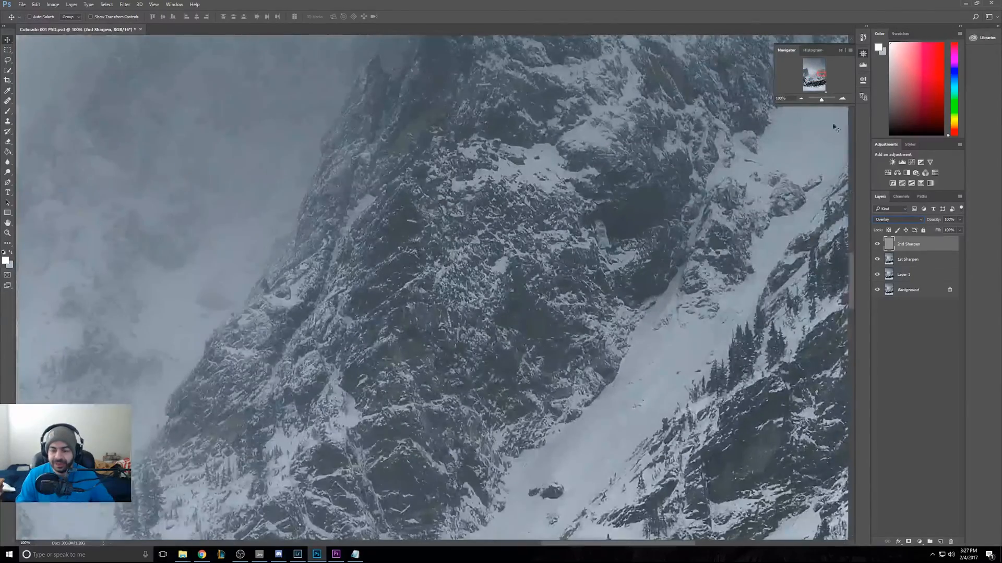
click(877, 244)
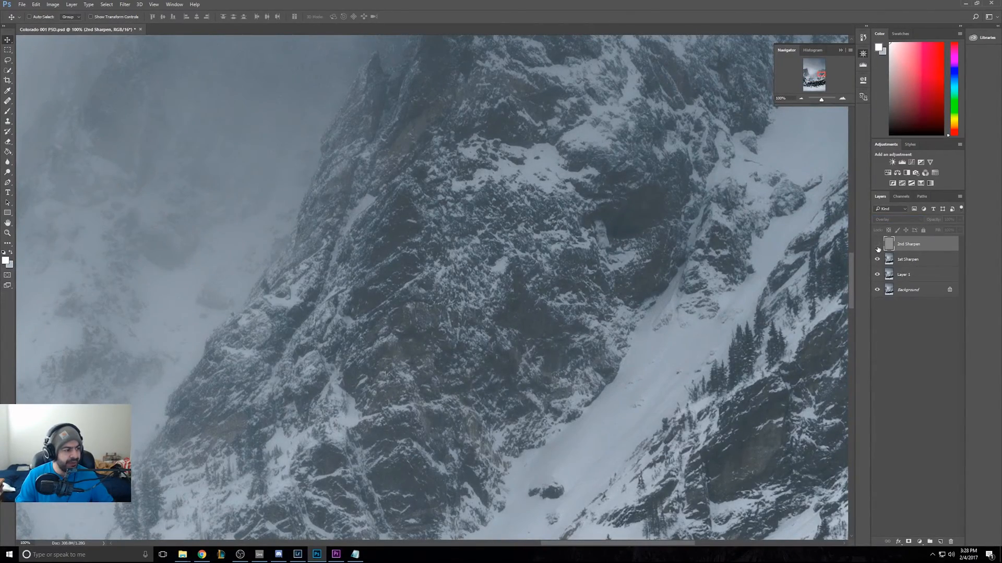
click(877, 246)
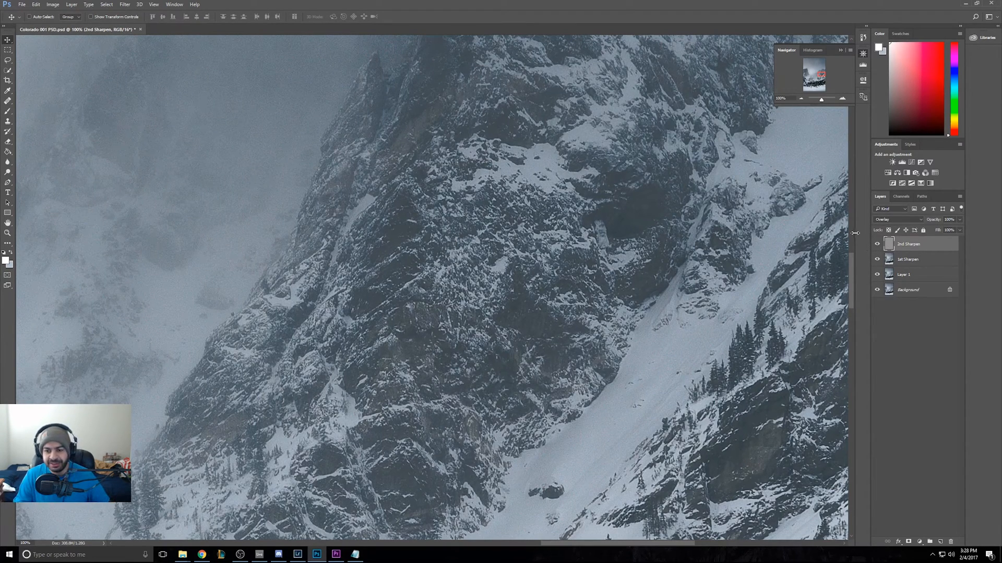
Step: Compare the rock face with both the 1st Sharpen and 2nd Sharpen layers hidden and shown
click(877, 244)
click(877, 259)
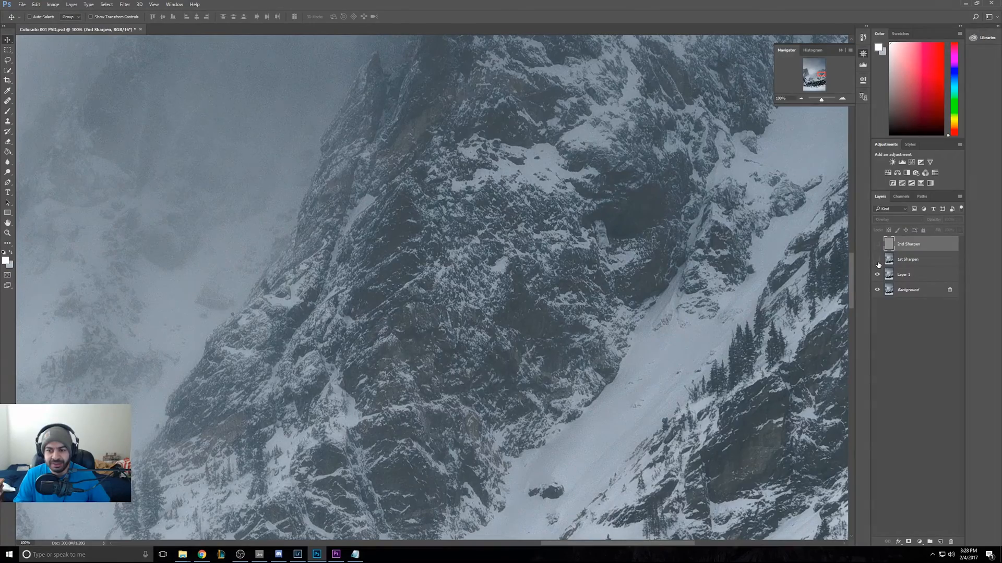
click(877, 259)
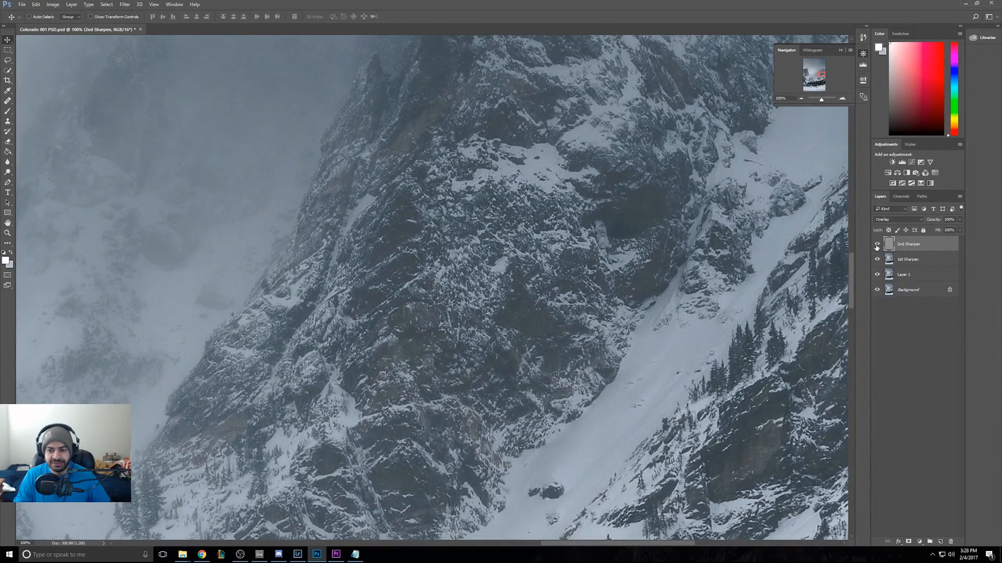
click(877, 244)
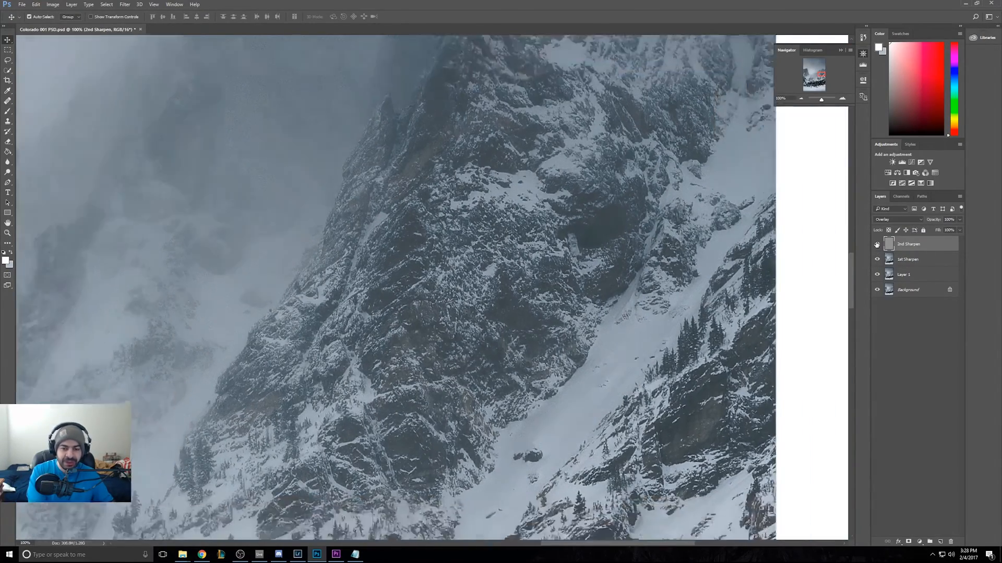
Step: Add a Brightness/Contrast adjustment layer above 2nd Sharpen with brightness 20 and check its effect on the whole photo
key(ctrl+0)
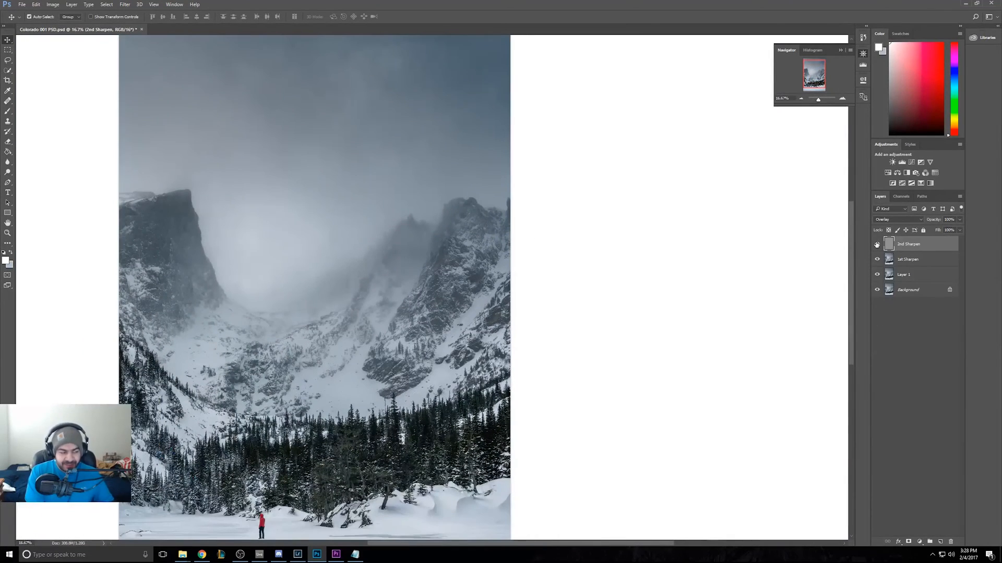
key(ctrl+minus)
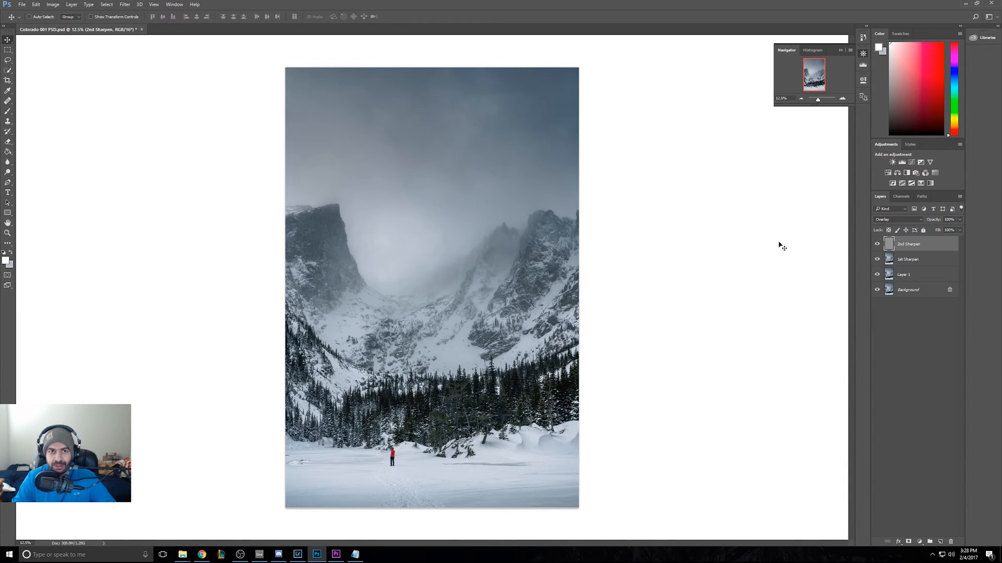
click(919, 542)
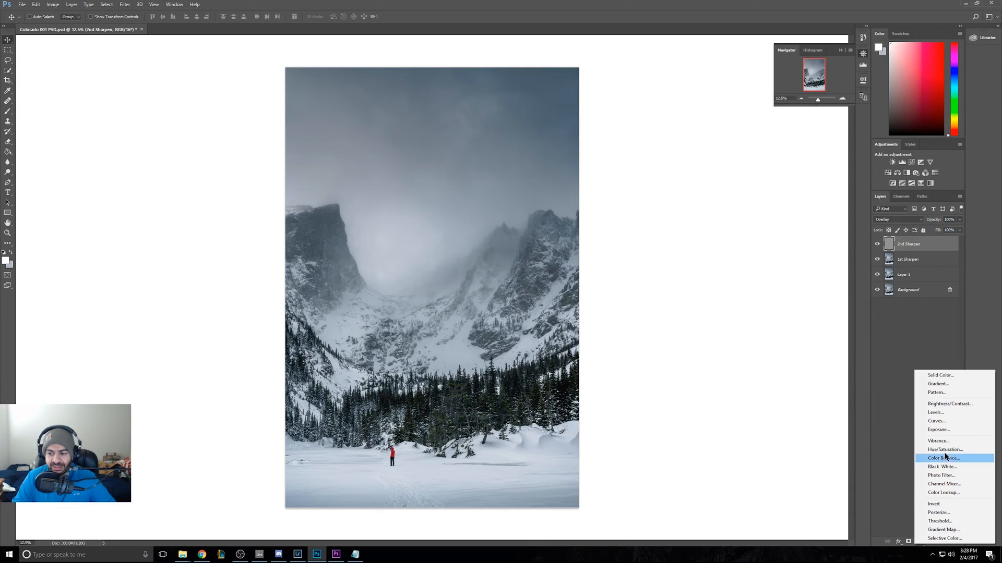
click(942, 405)
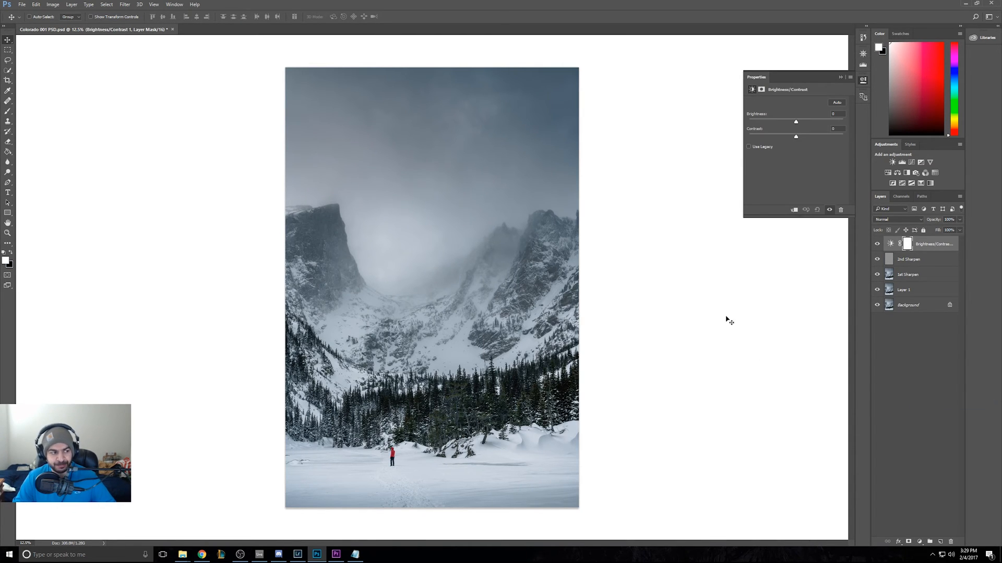
click(833, 114)
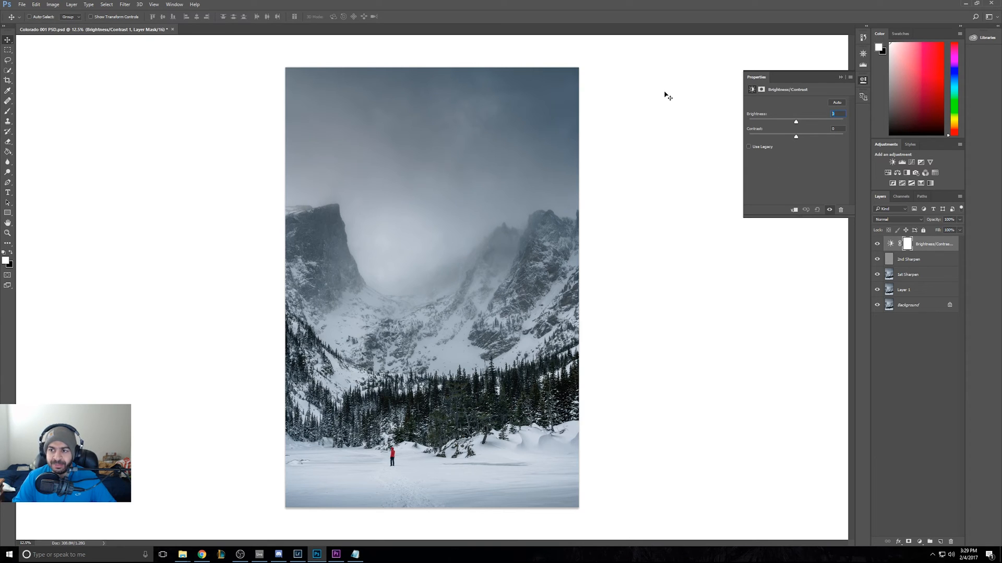
text(20)
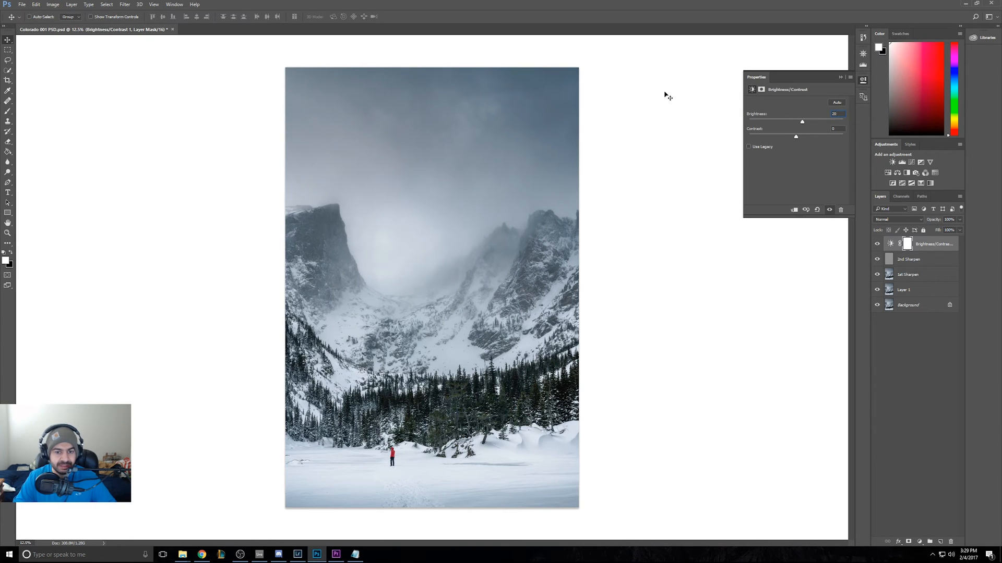
click(877, 244)
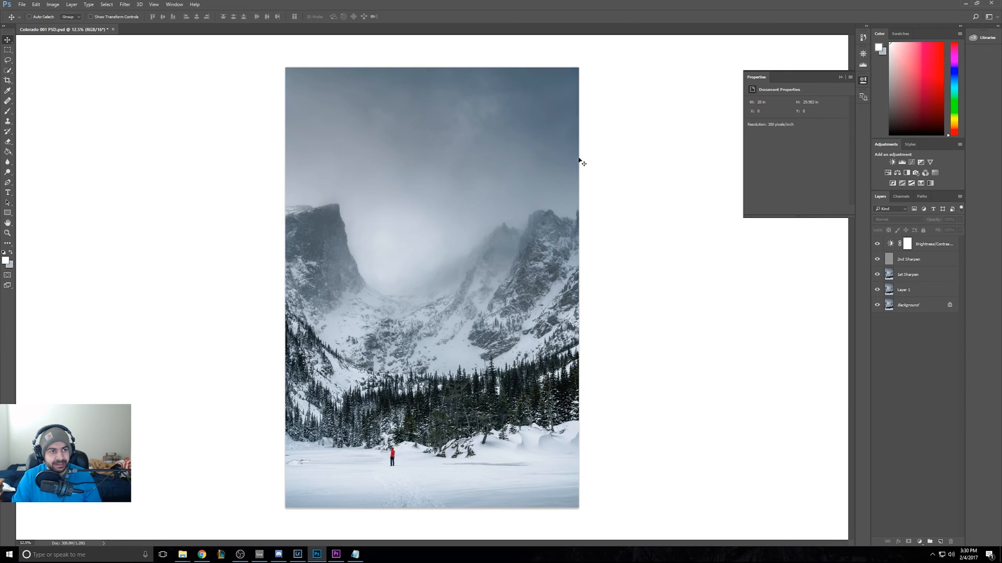
click(23, 5)
click(36, 93)
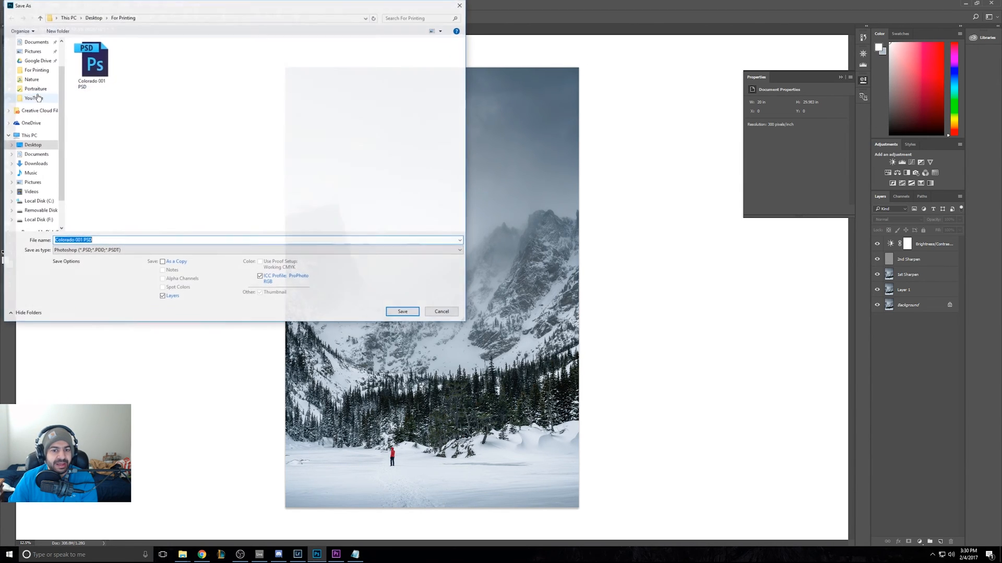
click(59, 250)
click(79, 254)
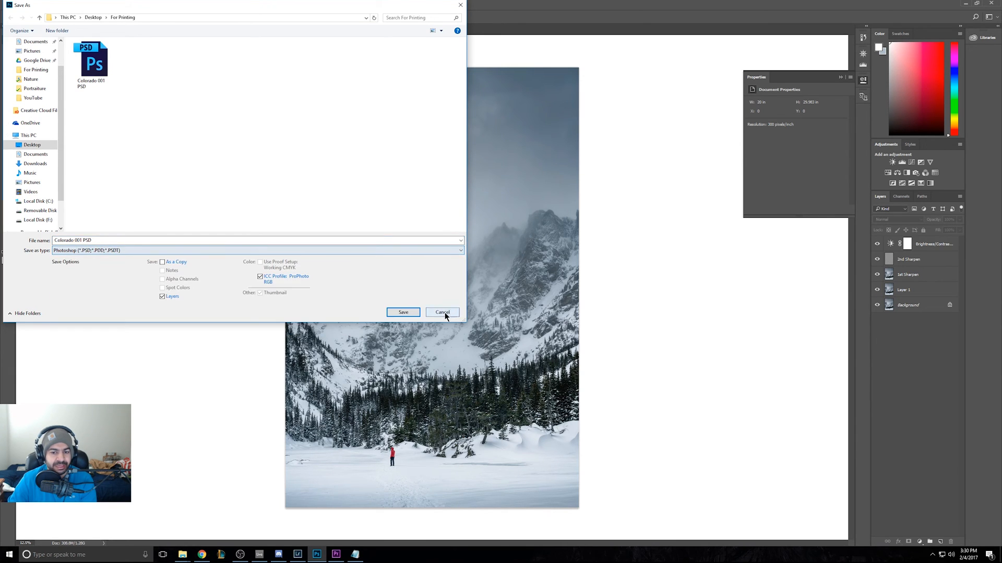
click(442, 313)
Step: Set up an Export As of the photo in JPG format at 100% quality
click(22, 4)
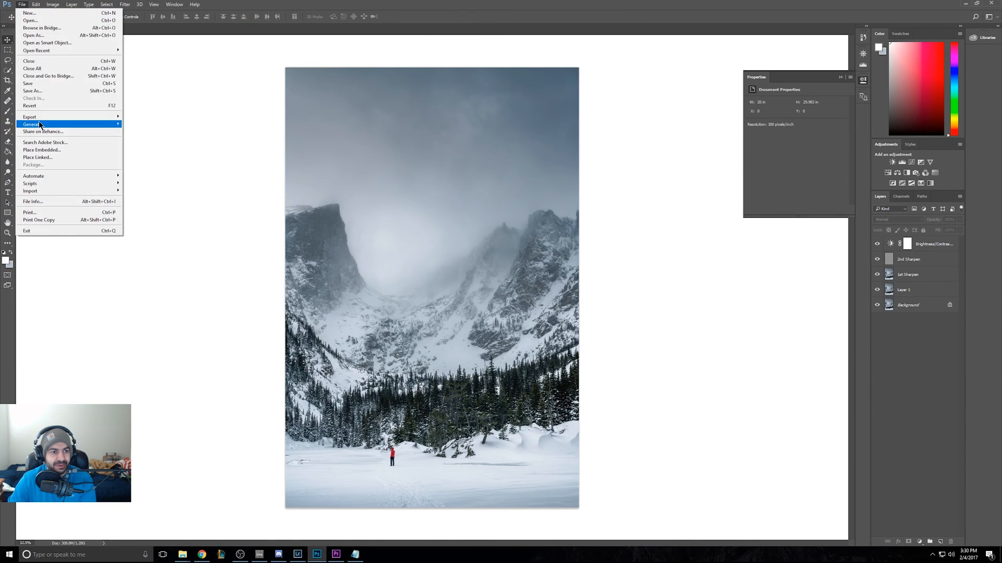
mouse_move(42, 117)
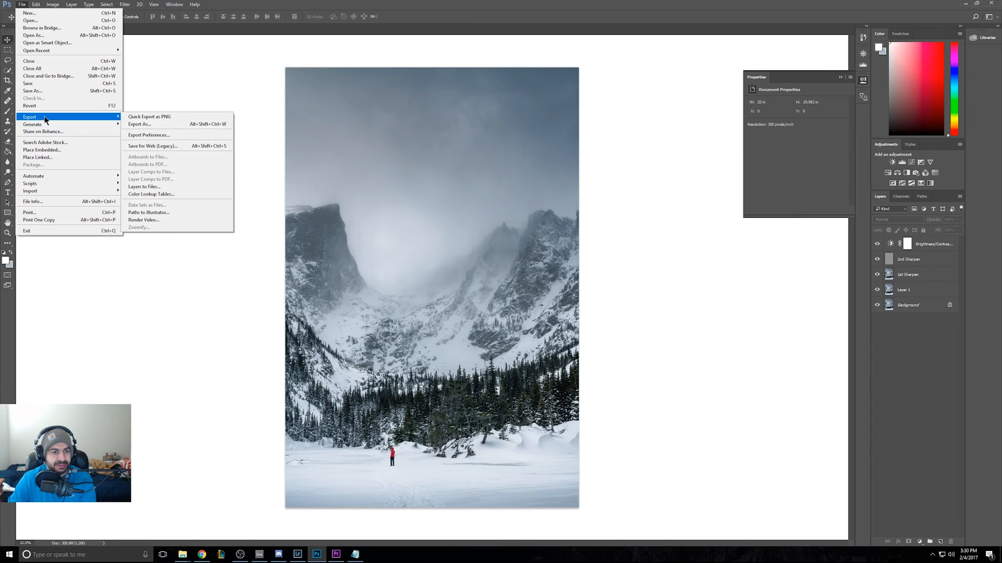
click(163, 125)
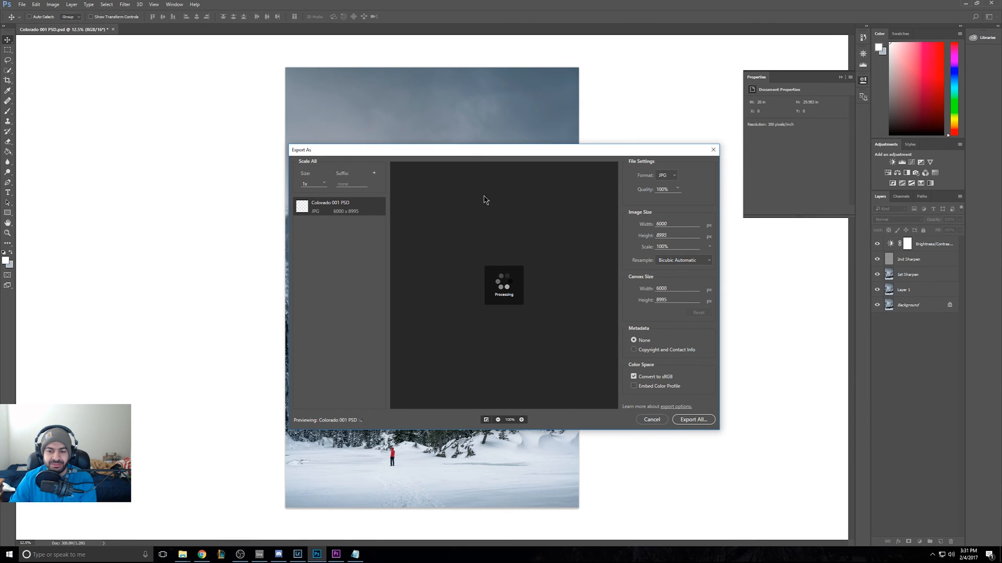
click(668, 176)
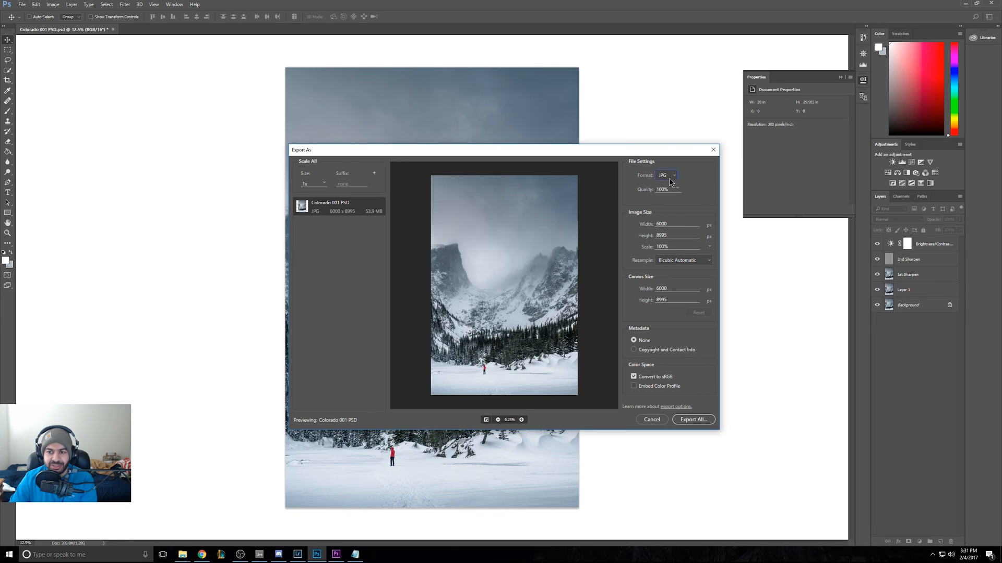
click(666, 191)
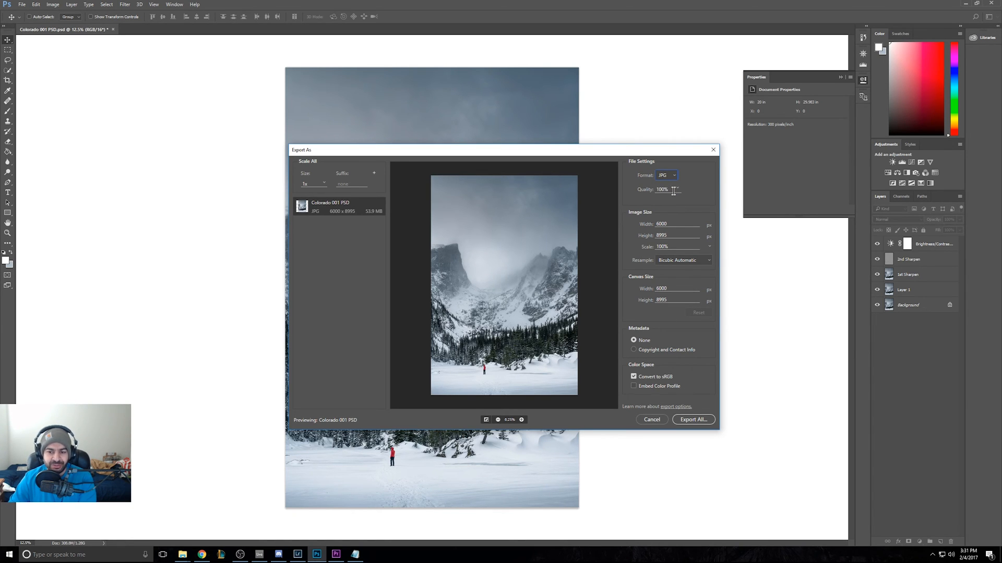
click(678, 190)
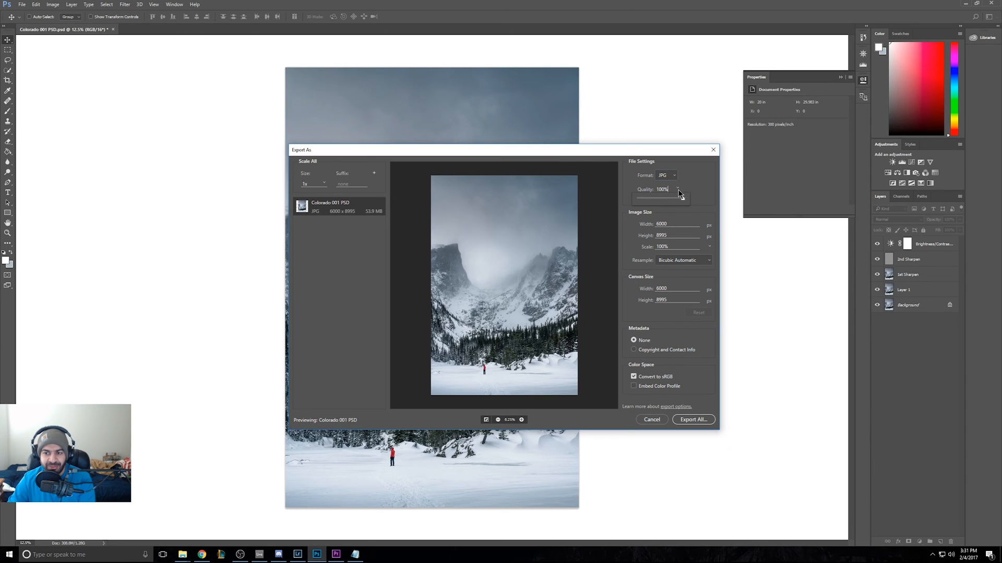
click(699, 191)
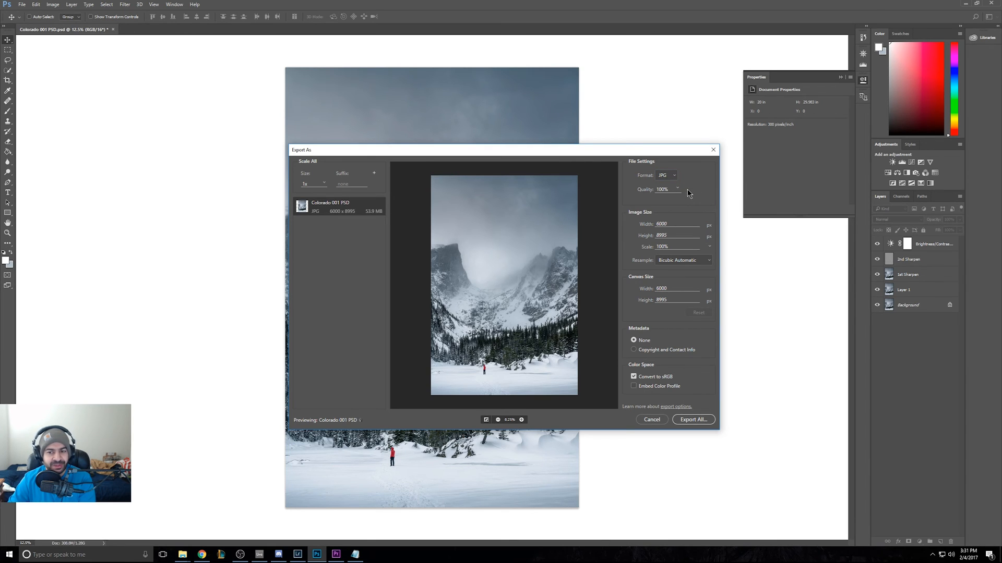
click(678, 190)
click(696, 190)
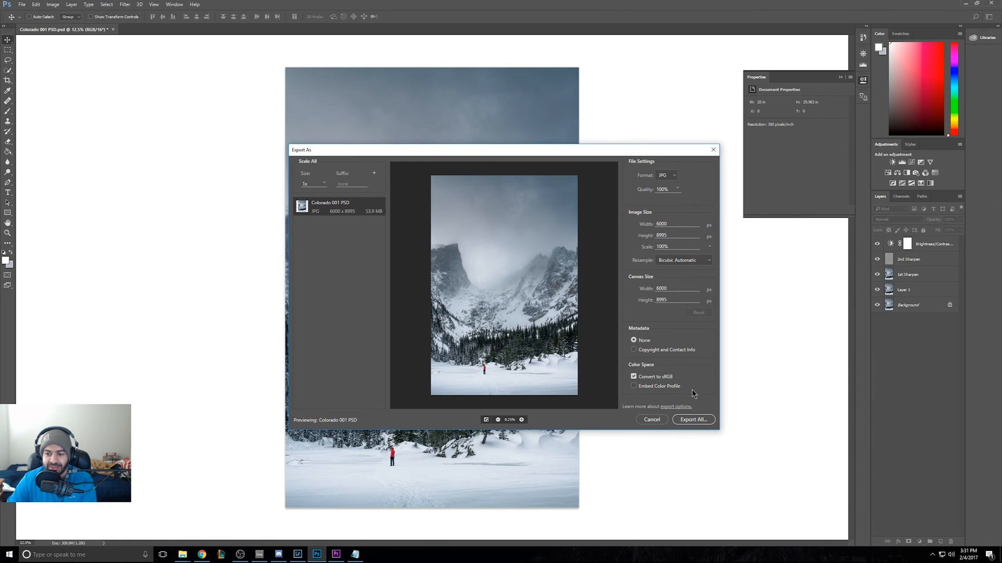
Step: Export the JPG to the For Printing folder under the name 20b30, replacing the existing file
click(689, 418)
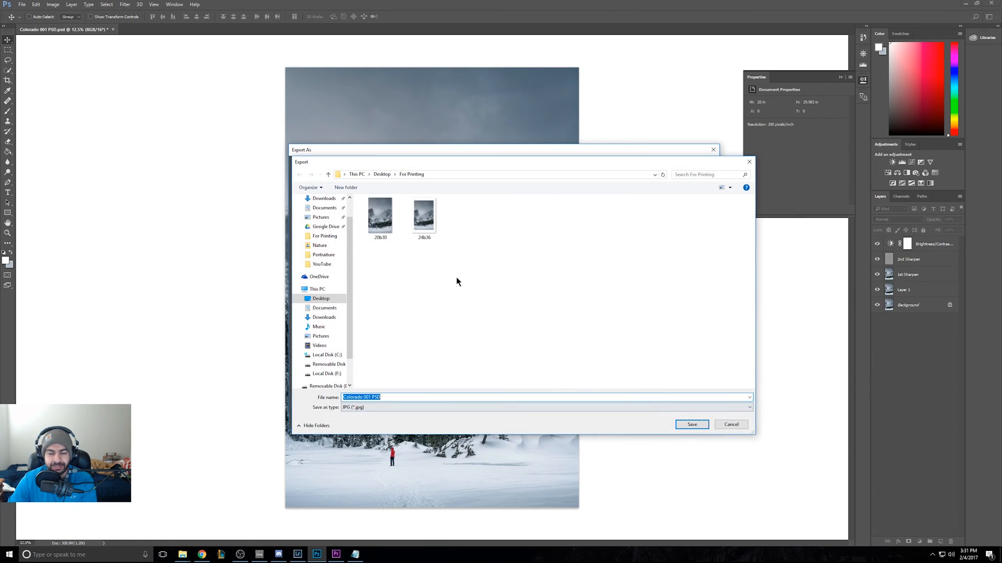
click(387, 224)
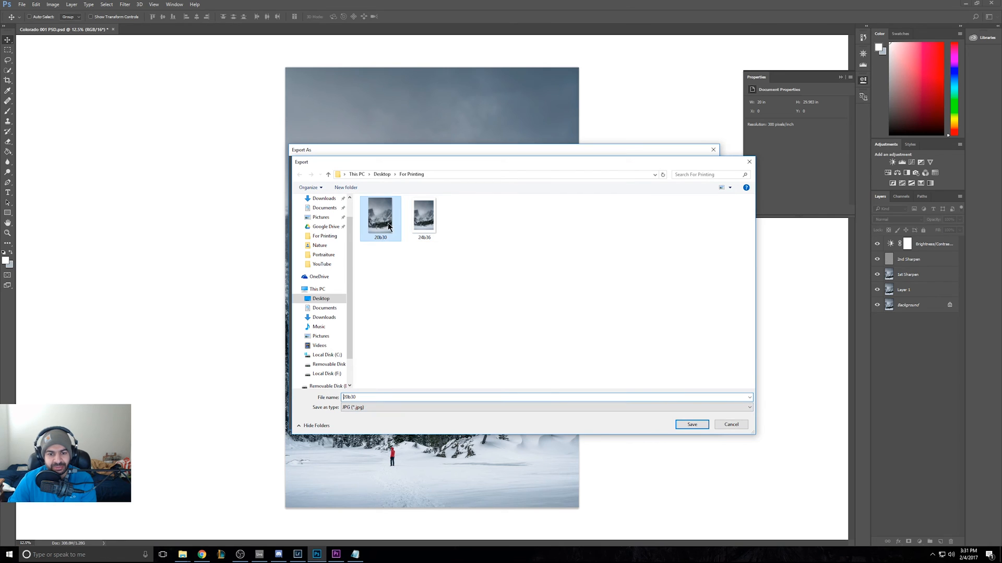
click(698, 424)
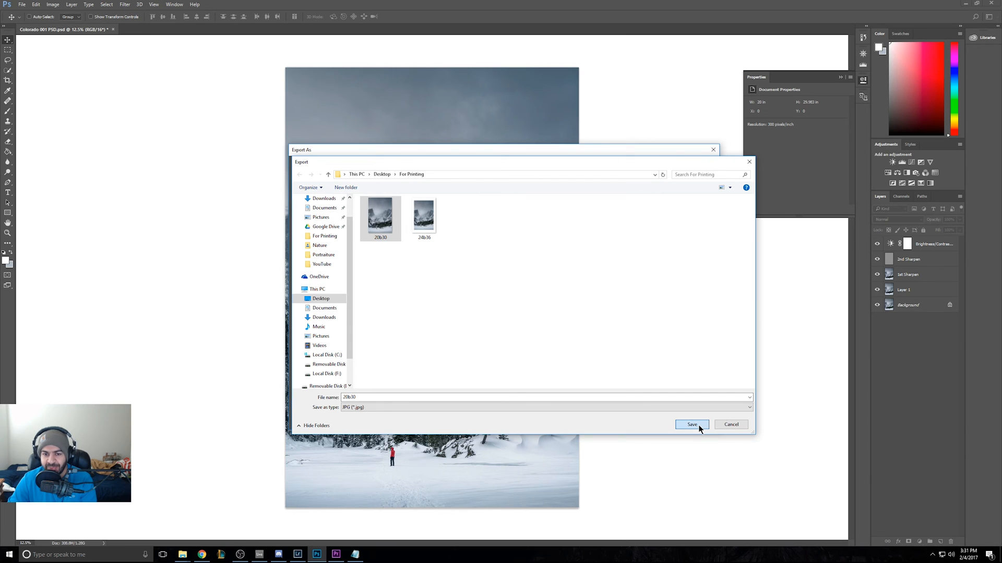
click(698, 424)
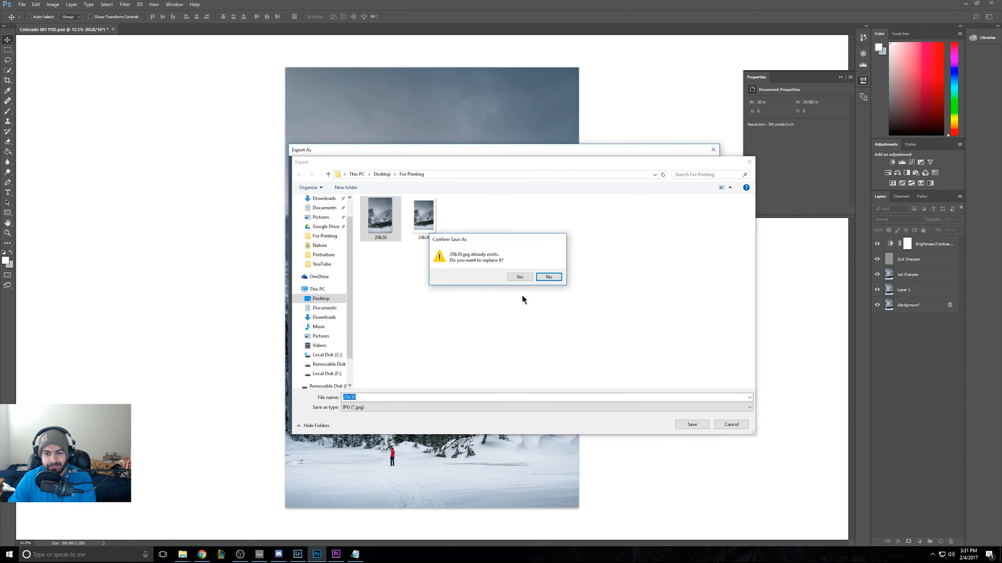
click(518, 277)
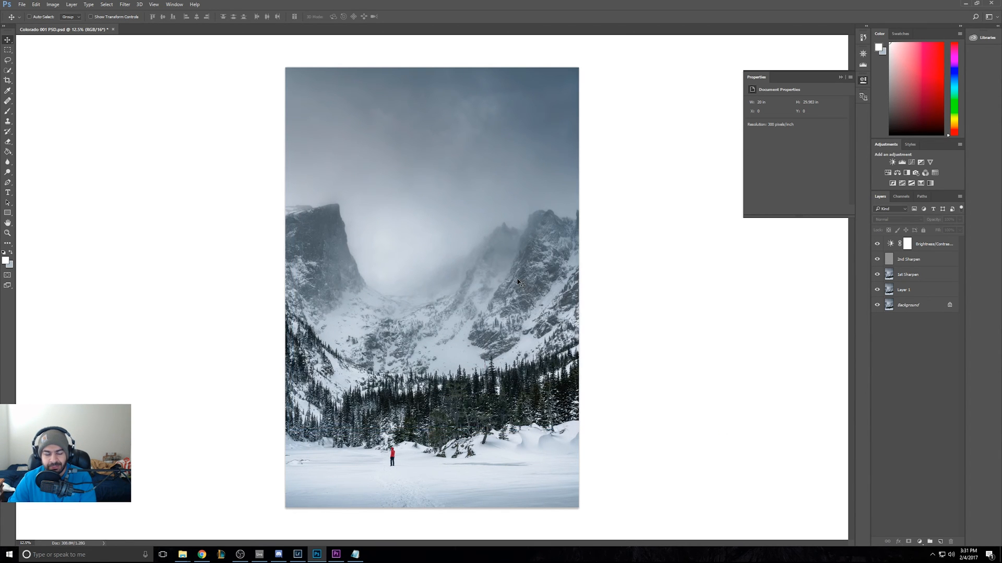